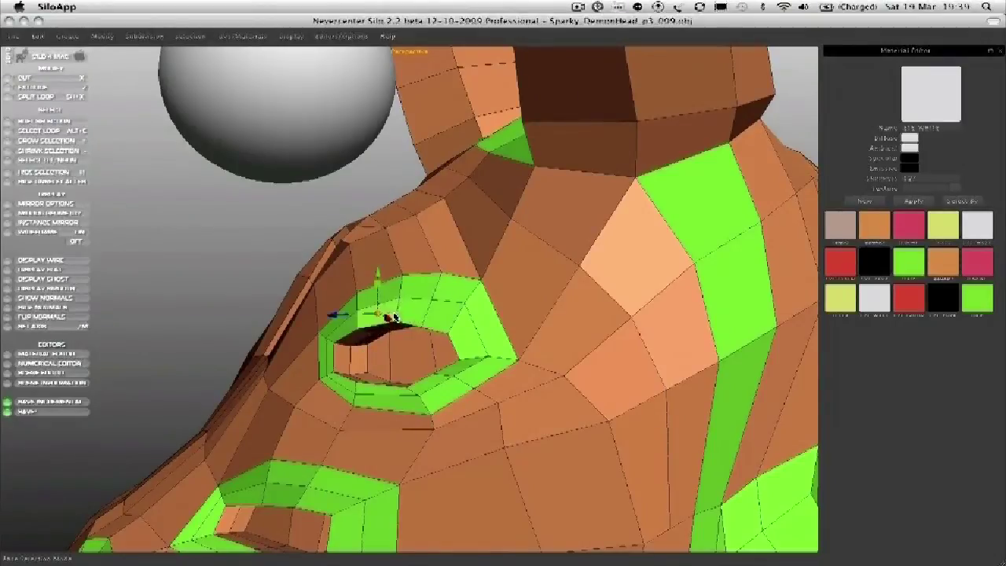
# - Select the white sphere and move it down toward the creature head
pyautogui.moveTo(411, 331); pyautogui.dragTo(369, 301, button='middle')
pyautogui.click(307, 148)
pyautogui.moveTo(307, 148); pyautogui.dragTo(274, 206, button='middle')
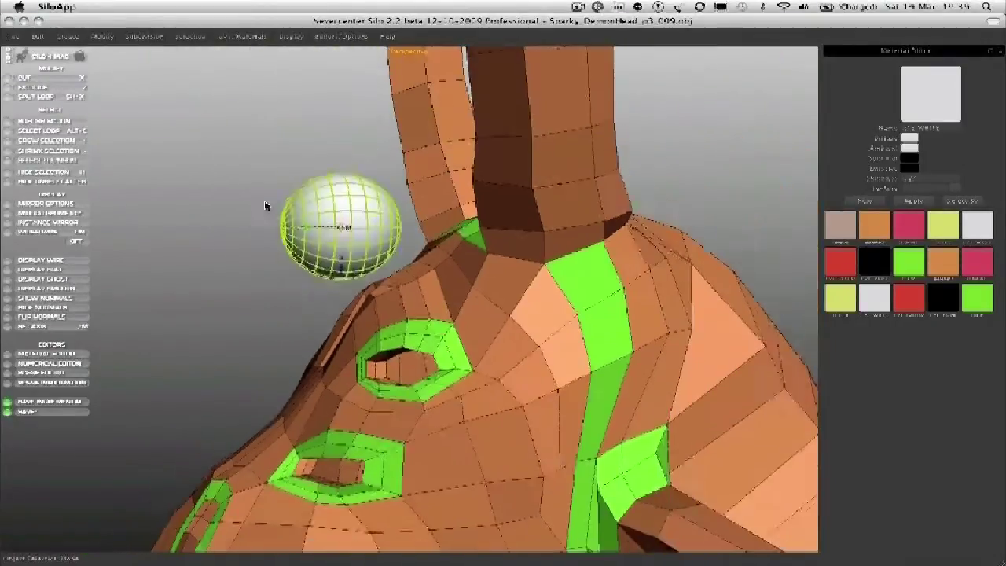
pyautogui.moveTo(336, 274); pyautogui.dragTo(338, 428)
pyautogui.moveTo(338, 428); pyautogui.dragTo(321, 357, button='middle')
# - Slide the sphere over the eye hole and nudge it until it sits in the socket
pyautogui.moveTo(321, 358); pyautogui.dragTo(443, 355)
pyautogui.moveTo(444, 355); pyautogui.dragTo(515, 344, button='middle')
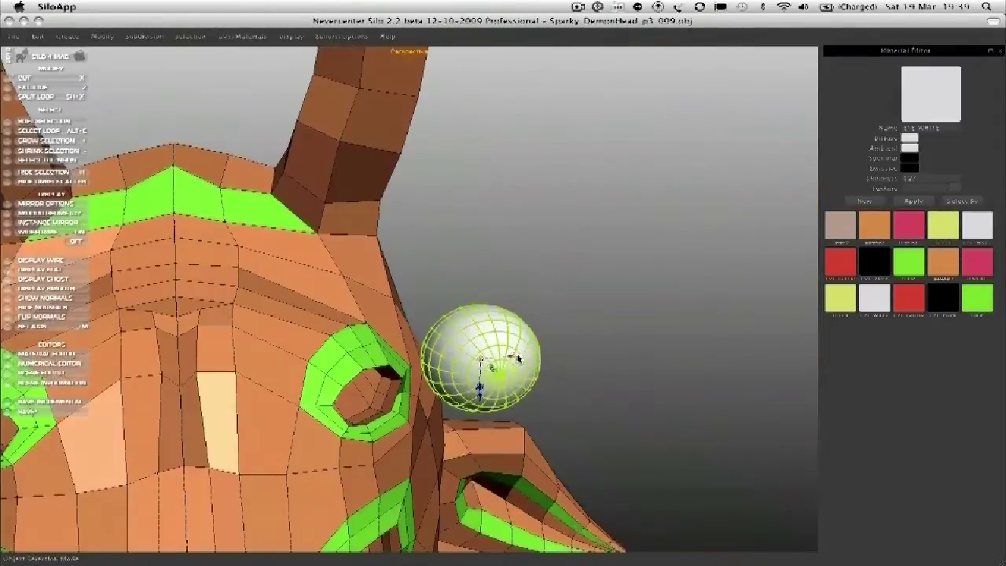
pyautogui.moveTo(518, 359); pyautogui.dragTo(408, 350)
pyautogui.moveTo(409, 350); pyautogui.dragTo(462, 269, button='middle')
pyautogui.moveTo(462, 269); pyautogui.dragTo(444, 279)
pyautogui.moveTo(444, 279); pyautogui.dragTo(370, 283, button='middle')
pyautogui.moveTo(369, 283); pyautogui.dragTo(323, 291)
pyautogui.moveTo(369, 337); pyautogui.dragTo(355, 270, button='middle')
# - Deselect the eyeball and place a copy of it in the other eye socket
pyautogui.press('Escape')
pyautogui.moveTo(473, 367); pyautogui.dragTo(348, 276, button='middle')
pyautogui.hotkey('ctrl', 'd')
pyautogui.scroll(5, 345, 349)
pyautogui.scroll(3, 340, 348)
pyautogui.scroll(3, 376, 276)
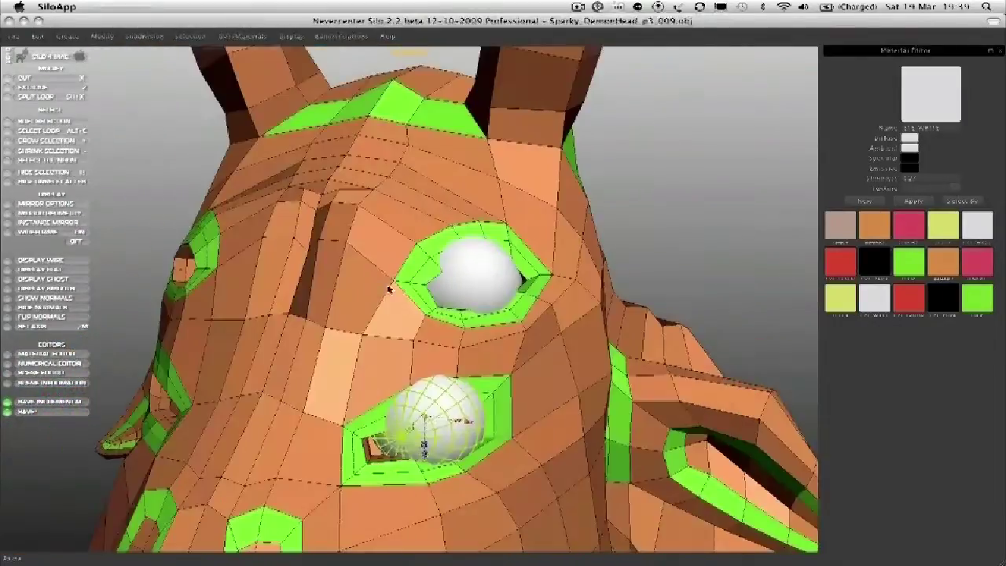
# - Select the head mesh and check both eyeballs from the side
pyautogui.click(407, 284)
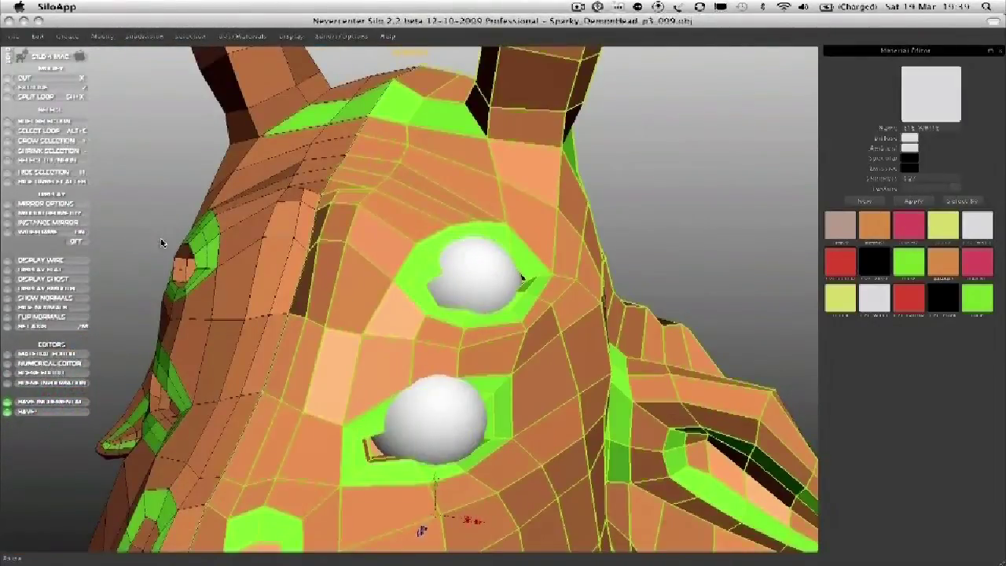
pyautogui.moveTo(216, 269); pyautogui.dragTo(241, 267, button='middle')
pyautogui.moveTo(319, 369); pyautogui.dragTo(406, 301, button='middle')
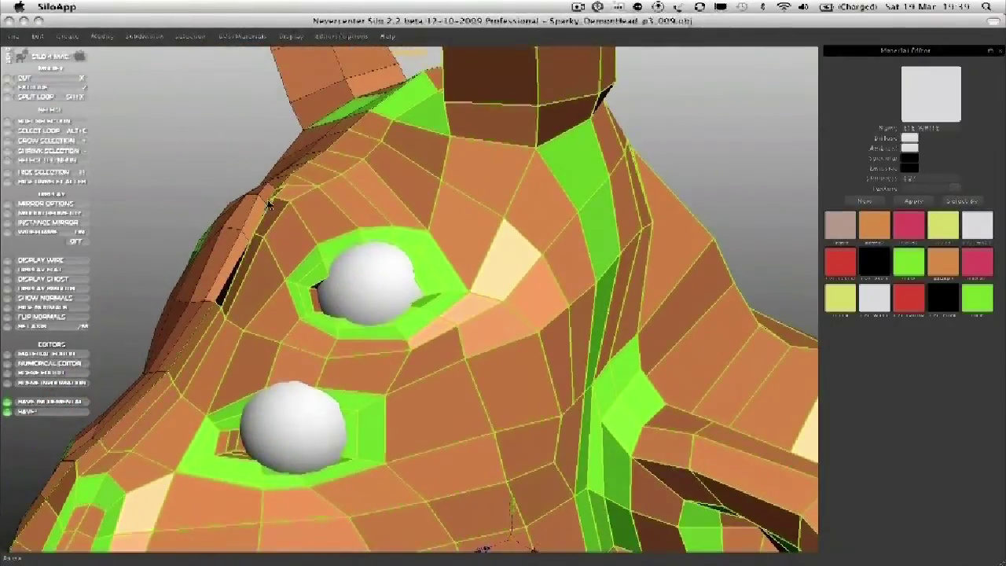
# - Select the head mesh, enable Soft Selection, and pick an edge on top of the eye ring
pyautogui.press('a')
pyautogui.scroll(3, 274, 185)
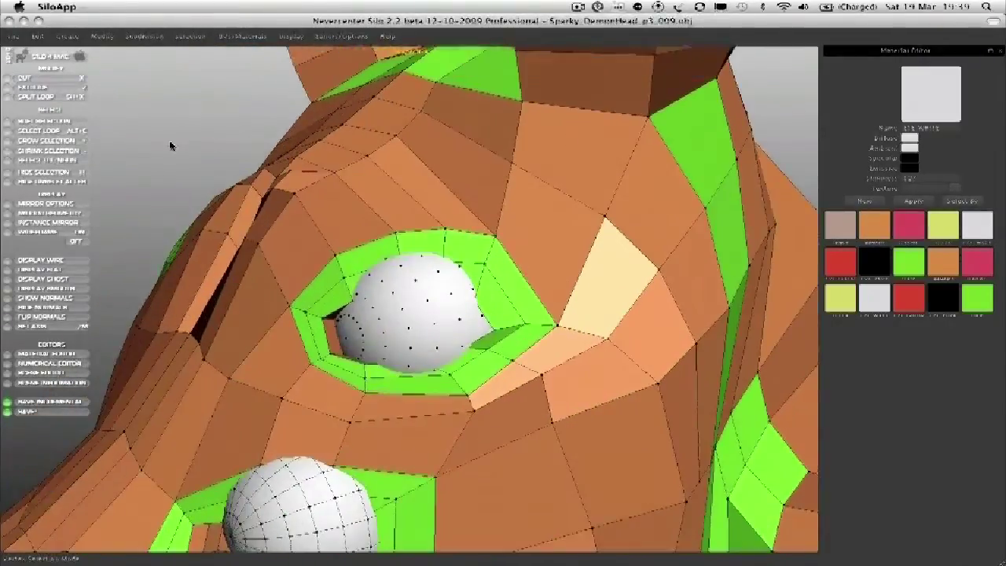
pyautogui.press('f')
pyautogui.click(526, 181)
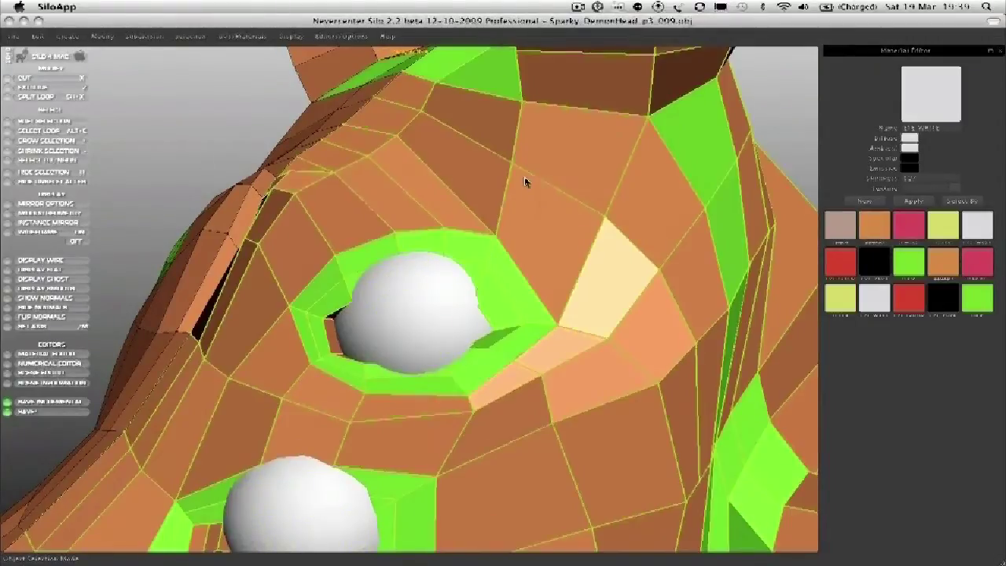
pyautogui.click(52, 122)
pyautogui.press('s')
pyautogui.click(474, 236)
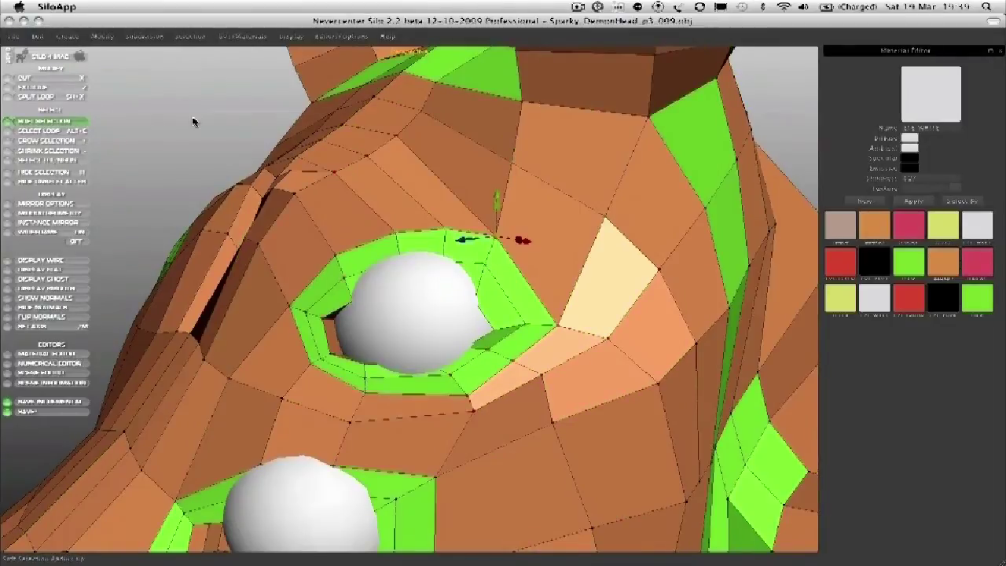
# - Drag the eye socket rim edge to reshape it around the eyeball
pyautogui.moveTo(194, 124); pyautogui.dragTo(475, 266, button='middle')
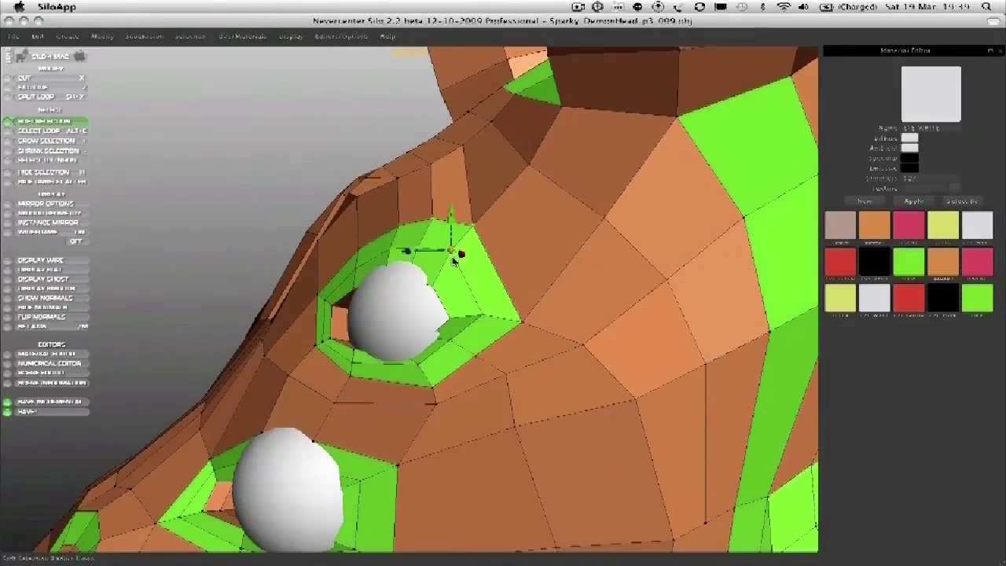
pyautogui.moveTo(405, 258); pyautogui.dragTo(360, 279, button='middle')
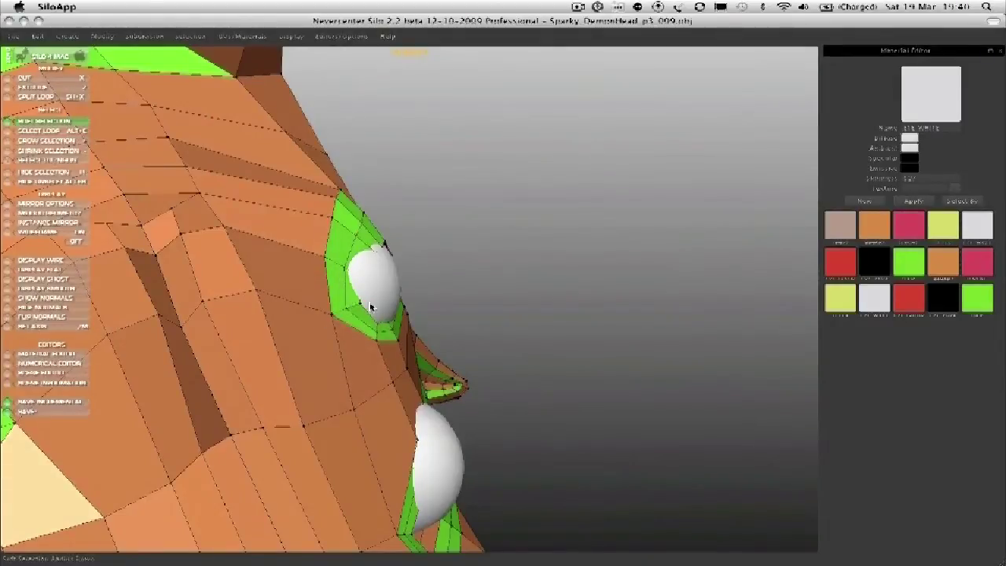
pyautogui.moveTo(348, 308); pyautogui.dragTo(323, 322, button='middle')
pyautogui.moveTo(317, 268); pyautogui.dragTo(397, 227, button='middle')
pyautogui.moveTo(415, 227); pyautogui.dragTo(407, 205)
# - Pull the socket's corner vertex down and left, then switch to face editing
pyautogui.moveTo(397, 238); pyautogui.dragTo(310, 312, button='middle')
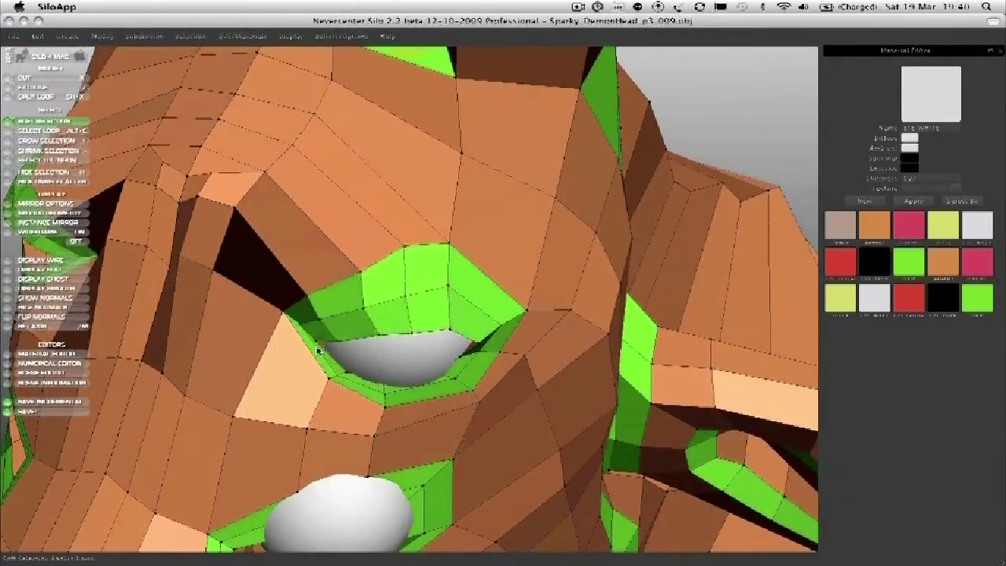
pyautogui.moveTo(285, 353); pyautogui.dragTo(359, 315, button='middle')
pyautogui.moveTo(375, 366); pyautogui.dragTo(344, 287, button='middle')
pyautogui.moveTo(268, 318); pyautogui.dragTo(517, 255, button='middle')
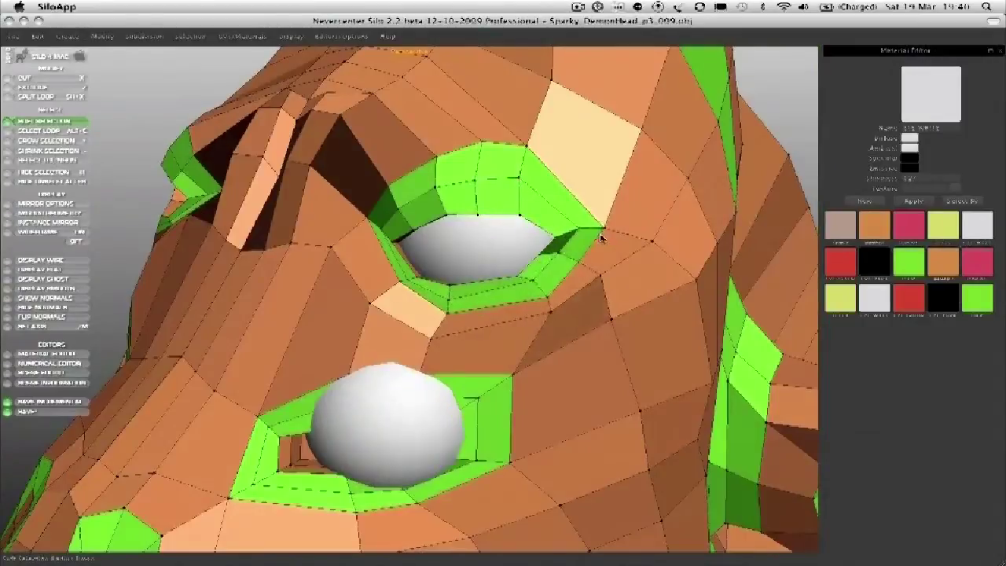
pyautogui.moveTo(601, 234); pyautogui.dragTo(575, 252)
pyautogui.moveTo(586, 252); pyautogui.dragTo(534, 283, button='middle')
pyautogui.scroll(3, 550, 267)
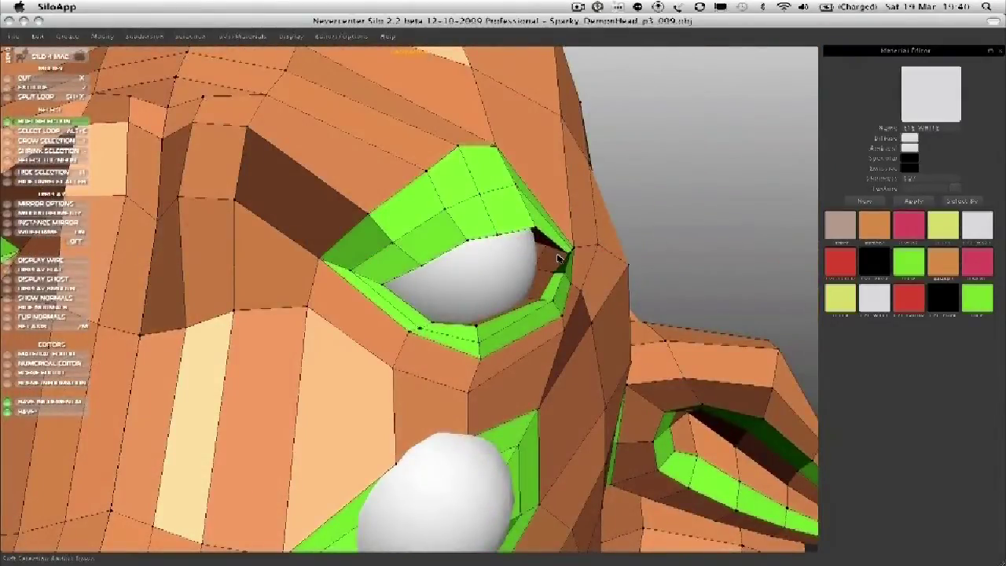
pyautogui.moveTo(554, 259)
pyautogui.mouseDown(button='middle')
pyautogui.moveTo(535, 253)
pyautogui.moveTo(498, 269)
pyautogui.moveTo(557, 251)
pyautogui.moveTo(550, 260)
pyautogui.mouseUp(button='middle')
pyautogui.press('w')
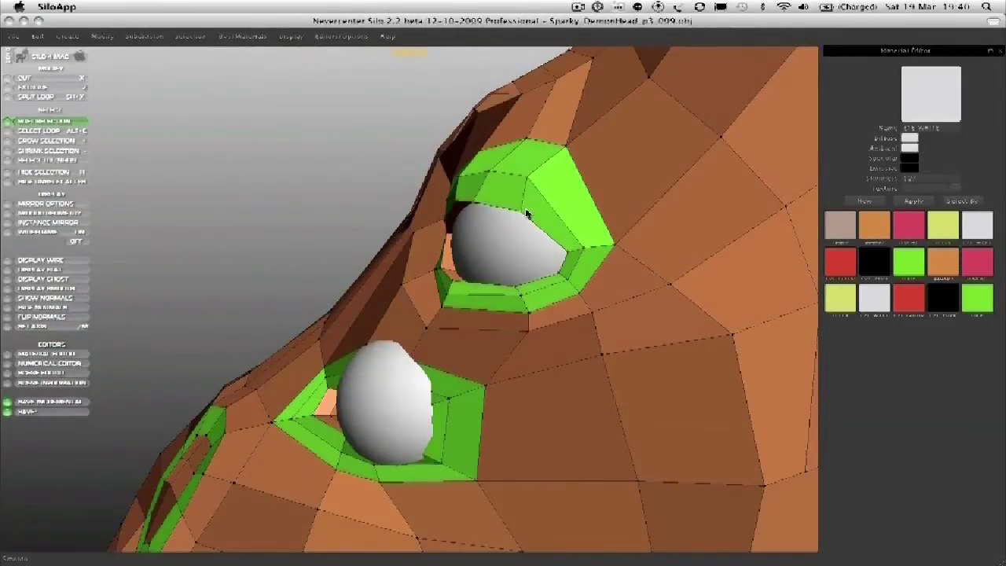
pyautogui.moveTo(517, 195); pyautogui.dragTo(238, 269, button='middle')
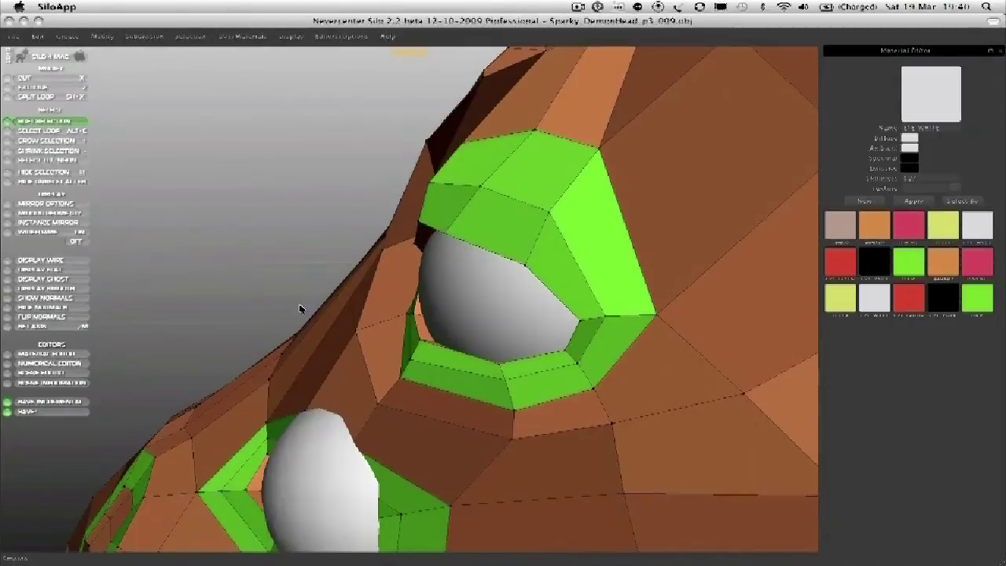
pyautogui.moveTo(401, 388); pyautogui.dragTo(428, 334, button='middle')
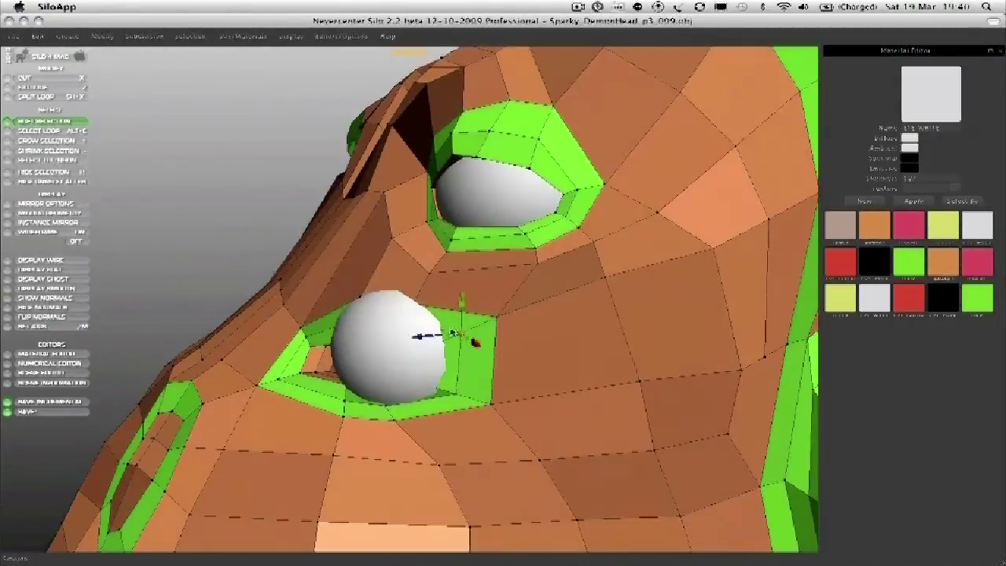
# - Press down the top of the second eye and reshape its inner faces
pyautogui.moveTo(308, 246); pyautogui.dragTo(393, 299, button='middle')
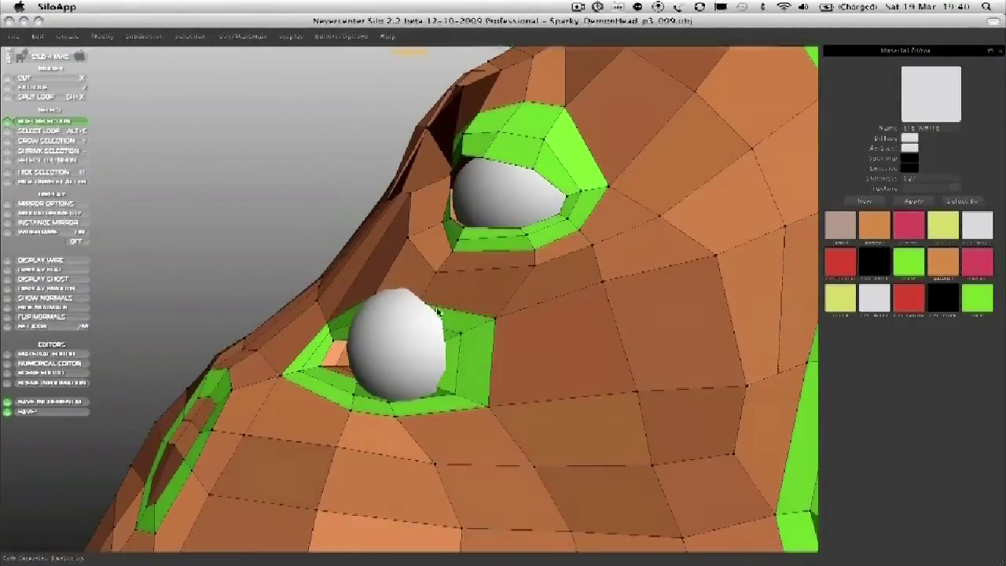
pyautogui.moveTo(381, 345); pyautogui.dragTo(353, 353, button='middle')
pyautogui.moveTo(353, 353); pyautogui.dragTo(332, 373)
pyautogui.moveTo(332, 372); pyautogui.dragTo(312, 245, button='middle')
pyautogui.click(379, 386)
pyautogui.moveTo(378, 273); pyautogui.dragTo(497, 425, button='middle')
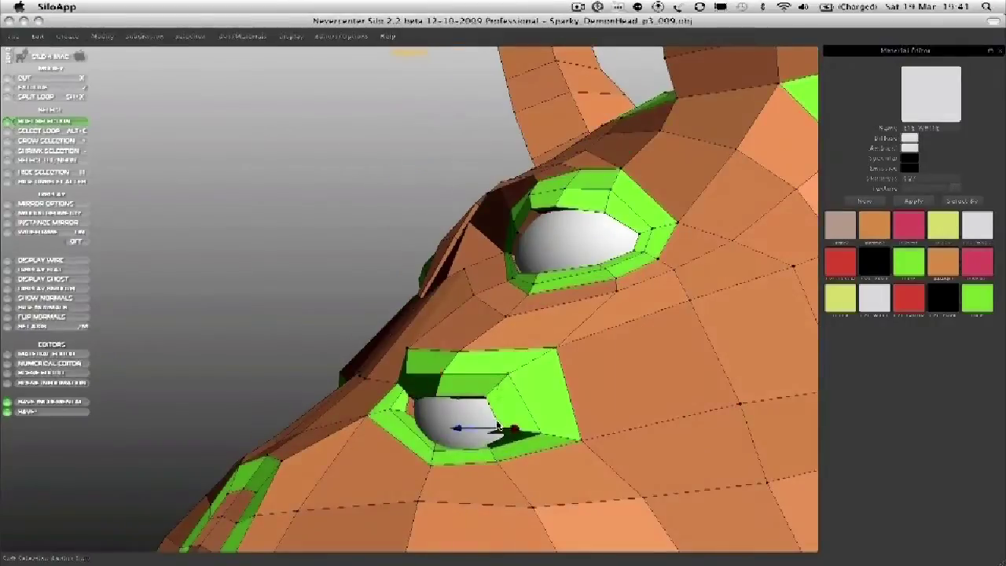
pyautogui.moveTo(498, 425); pyautogui.dragTo(498, 425)
# - Raise the upper edge of the second eye opening
pyautogui.moveTo(376, 381); pyautogui.dragTo(496, 472, button='middle')
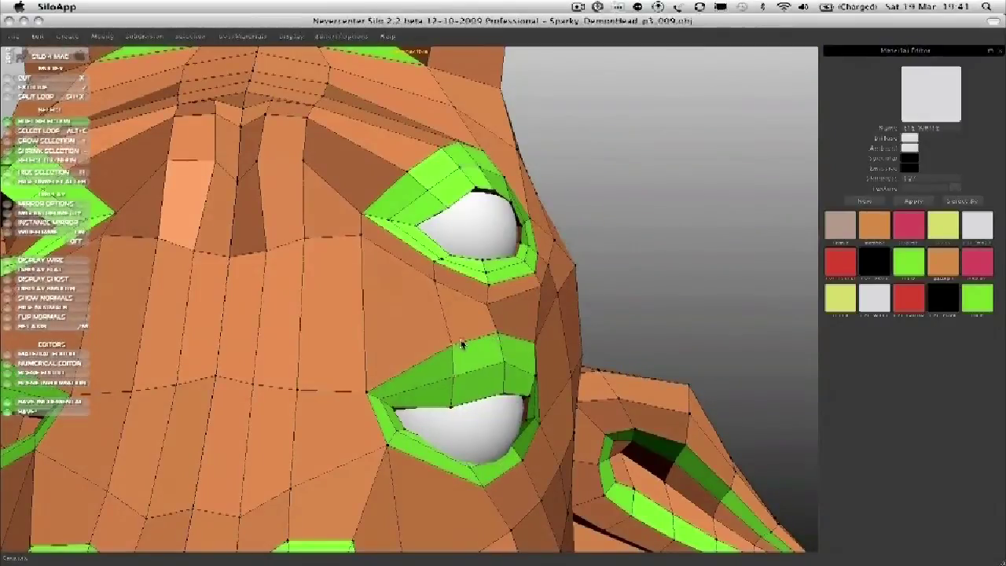
pyautogui.moveTo(453, 342); pyautogui.dragTo(405, 433, button='middle')
pyautogui.scroll(2, 506, 432)
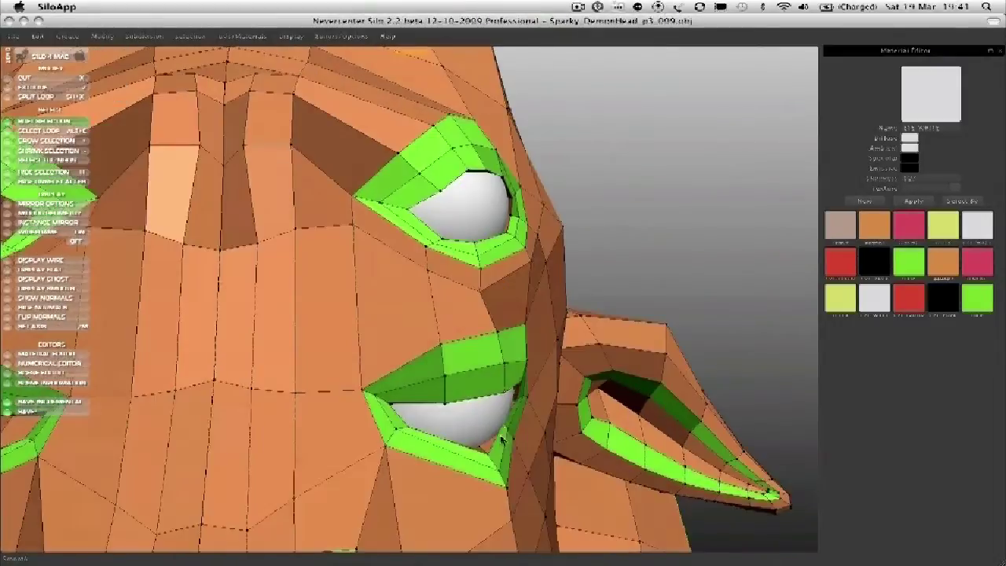
pyautogui.moveTo(487, 471); pyautogui.dragTo(430, 351, button='middle')
pyautogui.moveTo(472, 380); pyautogui.dragTo(367, 397, button='middle')
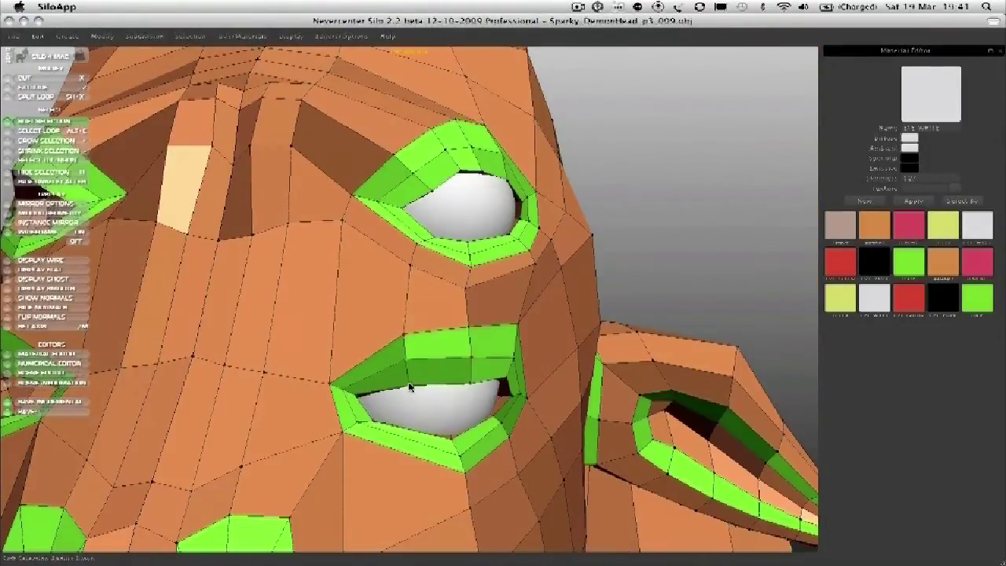
pyautogui.moveTo(407, 398); pyautogui.dragTo(470, 383, button='middle')
pyautogui.moveTo(410, 385); pyautogui.dragTo(418, 375)
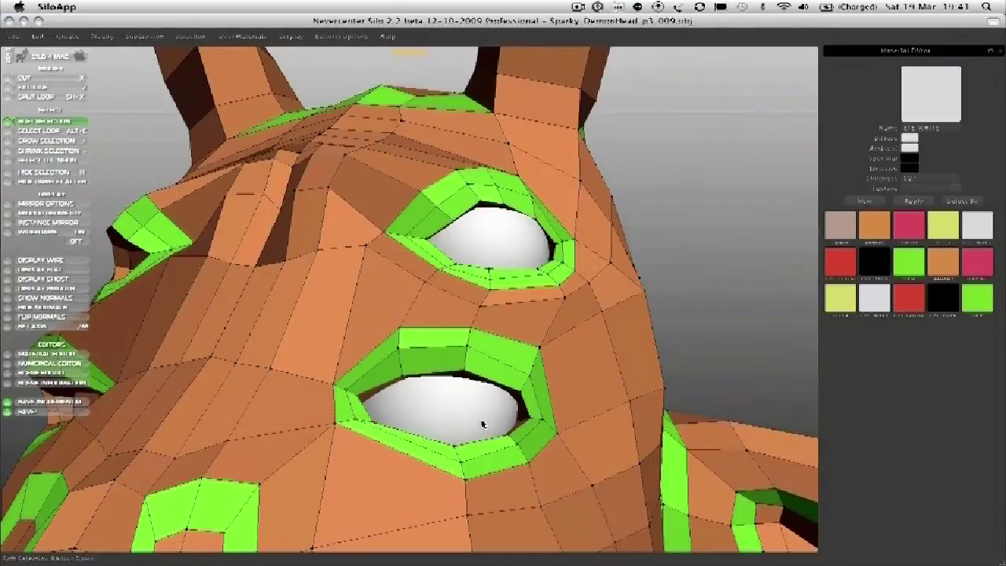
# - Pull the second socket's upper lid up-left, then down to flatten it
pyautogui.moveTo(342, 437); pyautogui.dragTo(371, 431, button='middle')
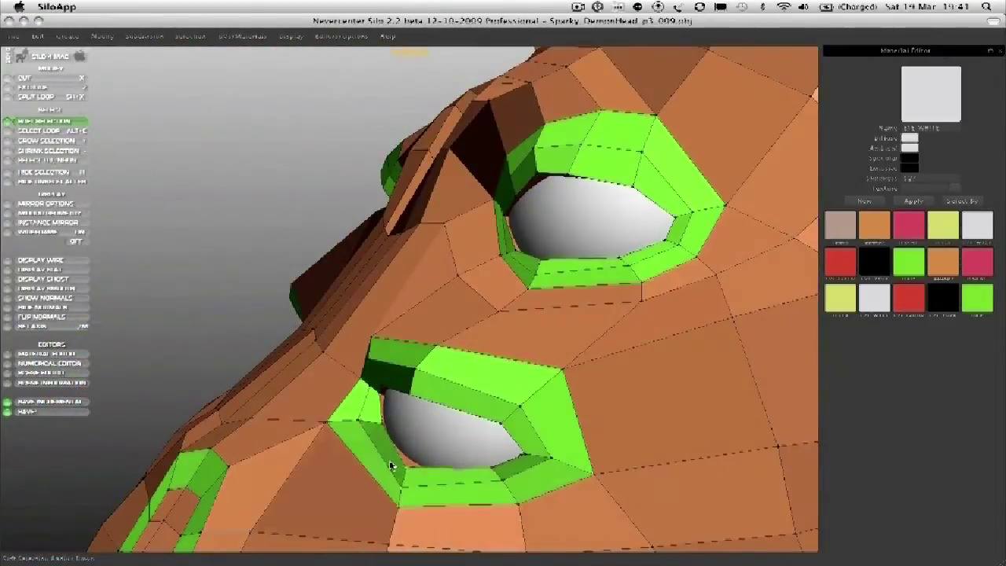
pyautogui.moveTo(390, 465); pyautogui.dragTo(407, 375, button='middle')
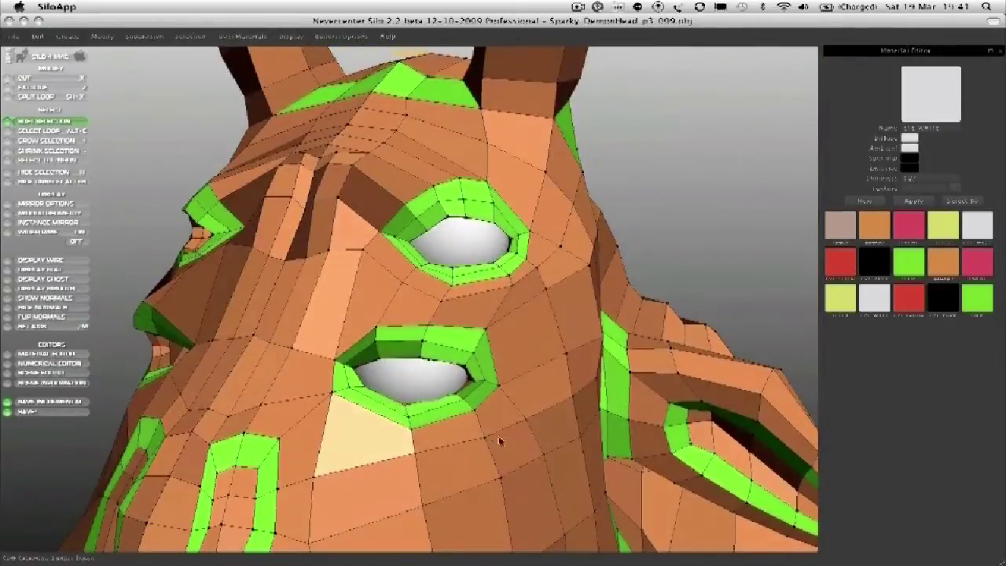
pyautogui.moveTo(497, 442); pyautogui.dragTo(469, 352, button='middle')
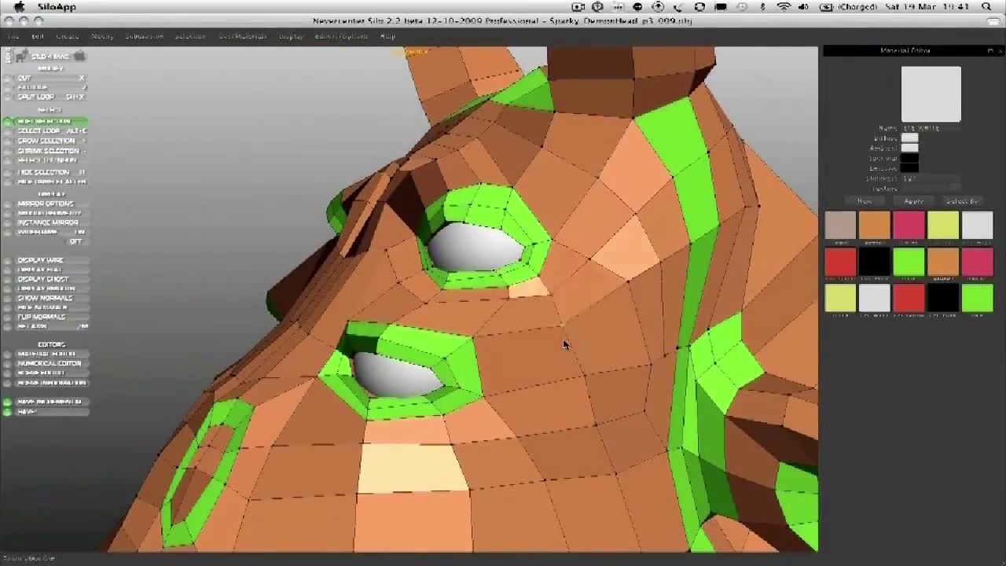
pyautogui.moveTo(548, 332); pyautogui.dragTo(514, 350, button='middle')
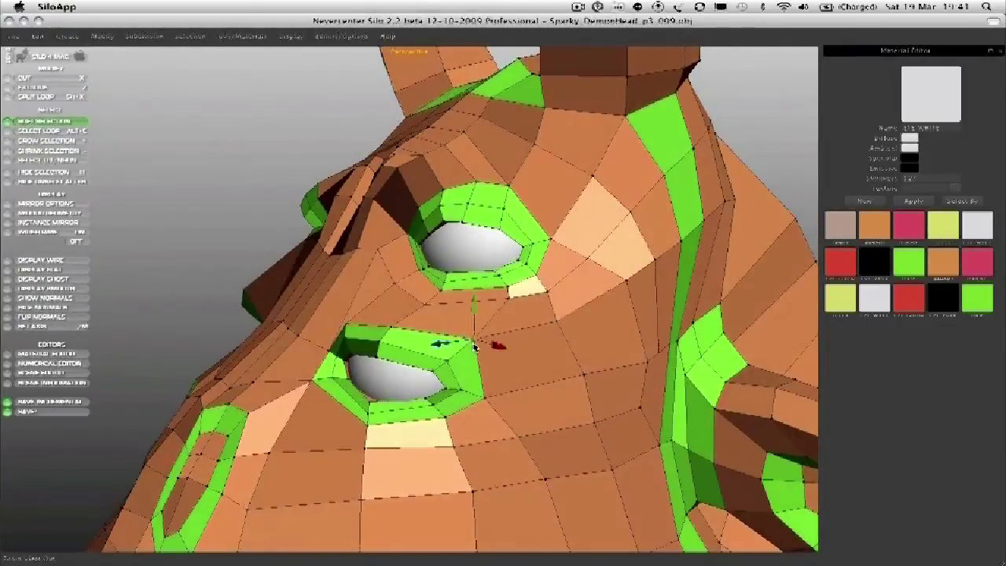
pyautogui.moveTo(358, 329); pyautogui.dragTo(397, 318)
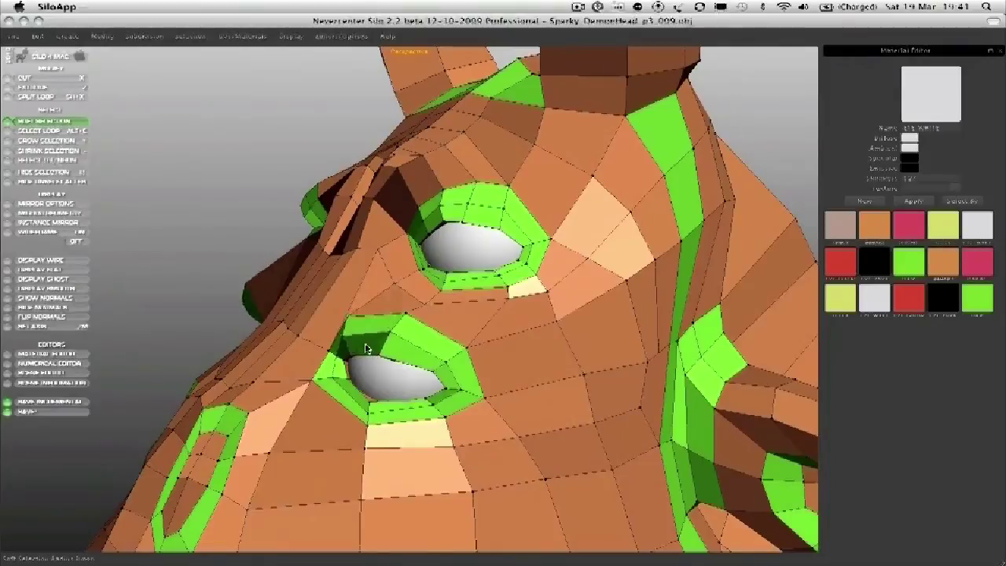
pyautogui.moveTo(355, 335); pyautogui.dragTo(356, 369, button='middle')
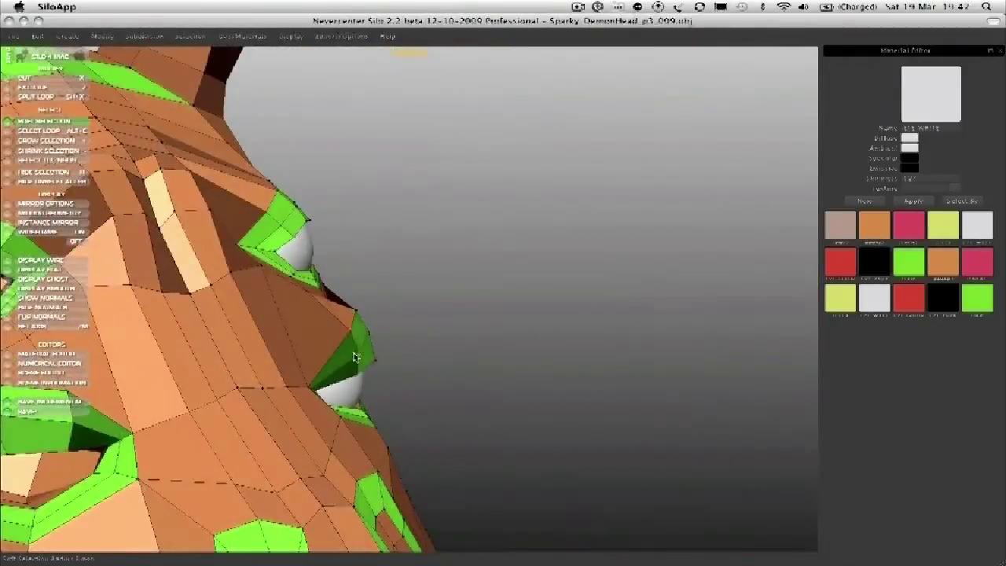
pyautogui.moveTo(407, 333); pyautogui.dragTo(398, 315, button='middle')
pyautogui.moveTo(398, 314); pyautogui.dragTo(429, 342)
# - Tweak both eye socket rims symmetrically and select a point on the socket
pyautogui.moveTo(401, 303); pyautogui.dragTo(337, 332, button='middle')
pyautogui.moveTo(337, 333)
pyautogui.mouseDown()
pyautogui.moveTo(330, 336)
pyautogui.moveTo(352, 338)
pyautogui.moveTo(351, 324)
pyautogui.mouseUp()
pyautogui.moveTo(351, 323); pyautogui.dragTo(373, 267, button='middle')
pyautogui.click(385, 340)
pyautogui.moveTo(386, 339); pyautogui.dragTo(412, 356, button='middle')
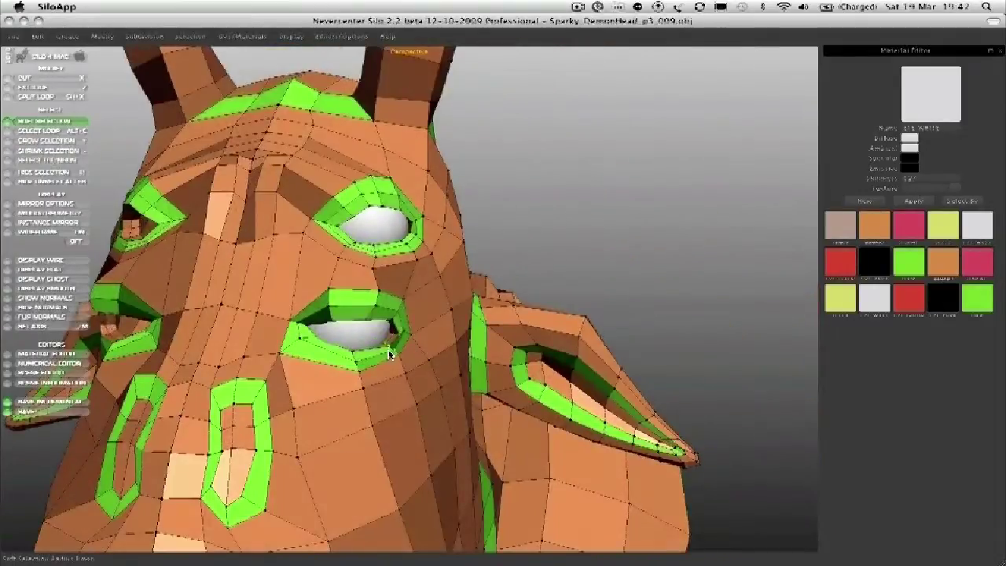
pyautogui.moveTo(349, 360); pyautogui.dragTo(325, 346, button='middle')
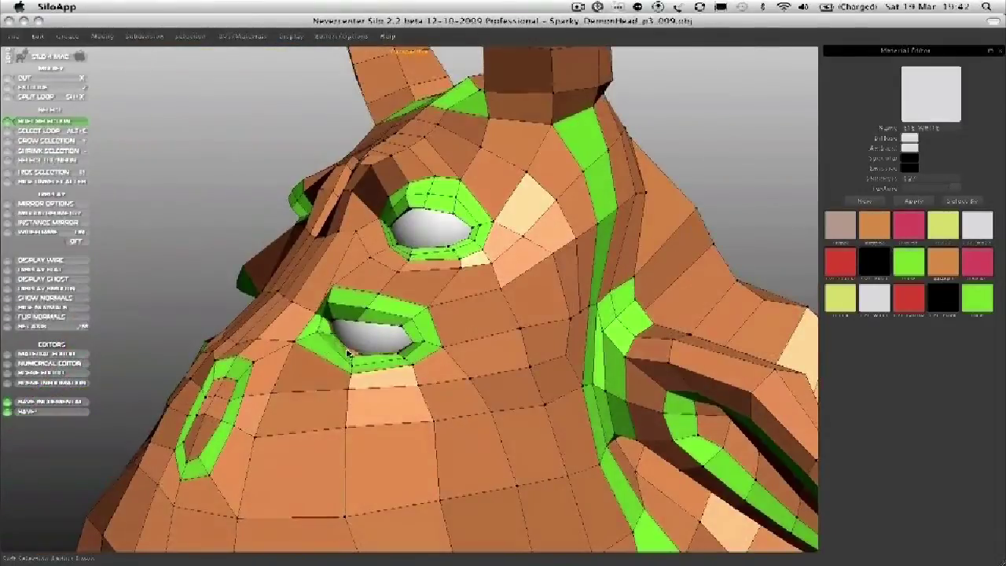
# - Nudge a rim vertex down and shift the upper inner rim vertices up-left
pyautogui.scroll(-5, 350, 355)
pyautogui.scroll(8, 440, 322)
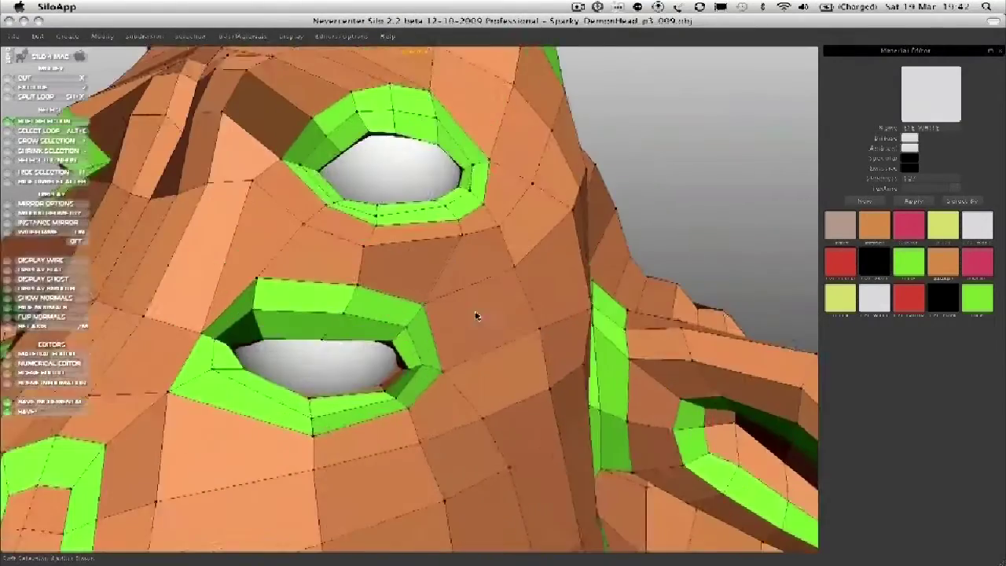
pyautogui.scroll(-5, 459, 316)
pyautogui.scroll(4, 393, 330)
pyautogui.moveTo(385, 334); pyautogui.dragTo(369, 330, button='middle')
pyautogui.scroll(-5, 393, 377)
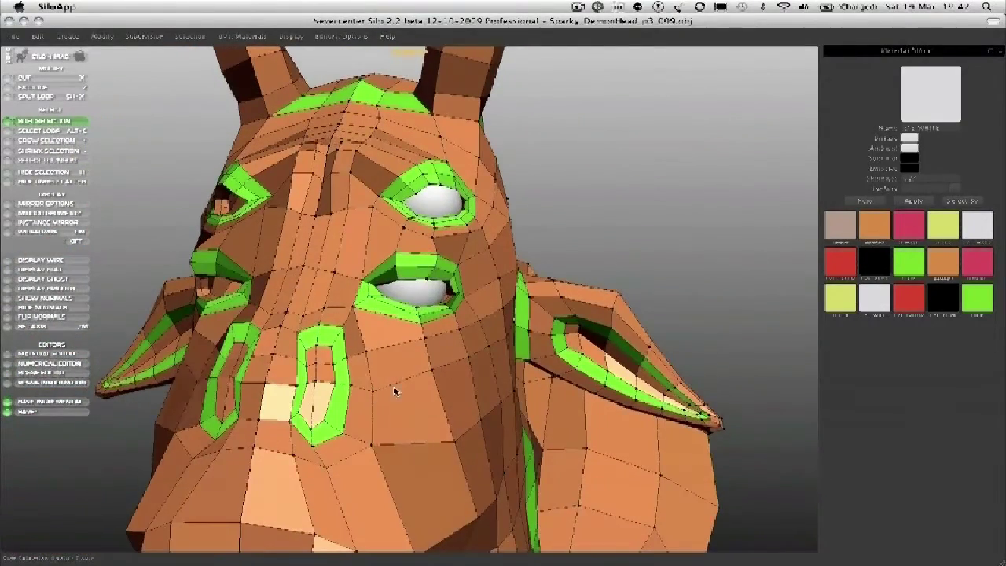
pyautogui.scroll(5, 369, 401)
pyautogui.scroll(5, 361, 399)
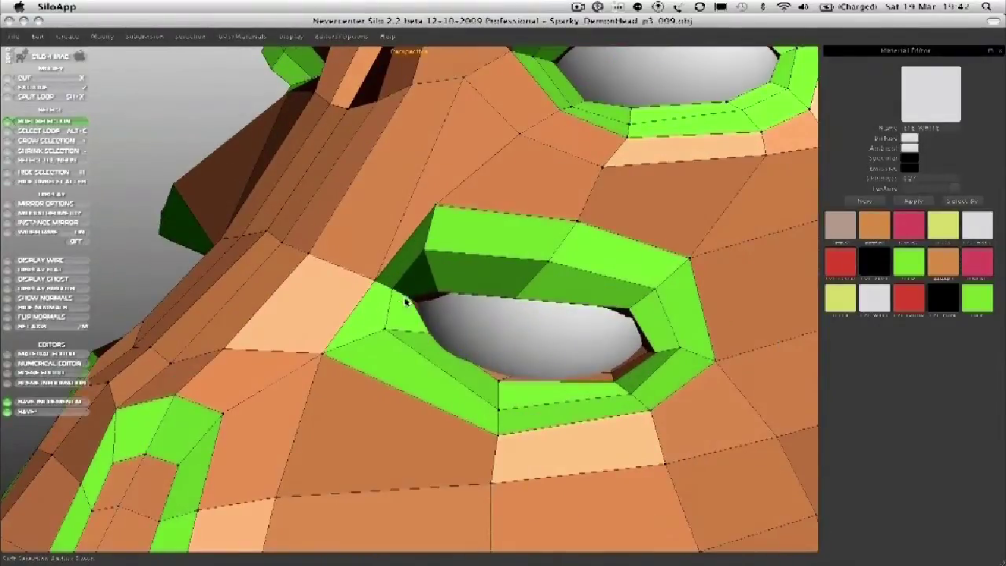
pyautogui.moveTo(402, 308); pyautogui.dragTo(404, 321)
pyautogui.moveTo(520, 299); pyautogui.dragTo(523, 297)
# - Pull a rim vertex left and tuck the rim's right corner in and down
pyautogui.moveTo(580, 205); pyautogui.dragTo(550, 203)
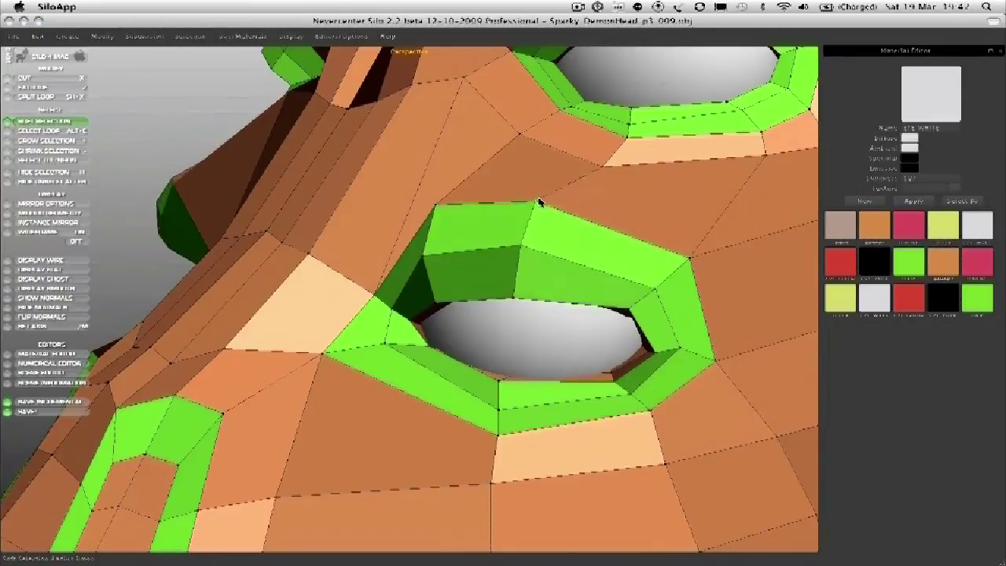
pyautogui.moveTo(658, 253); pyautogui.dragTo(542, 272, button='middle')
pyautogui.moveTo(553, 311); pyautogui.dragTo(560, 311)
pyautogui.moveTo(550, 312); pyautogui.dragTo(640, 315, button='middle')
pyautogui.moveTo(699, 326); pyautogui.dragTo(615, 367)
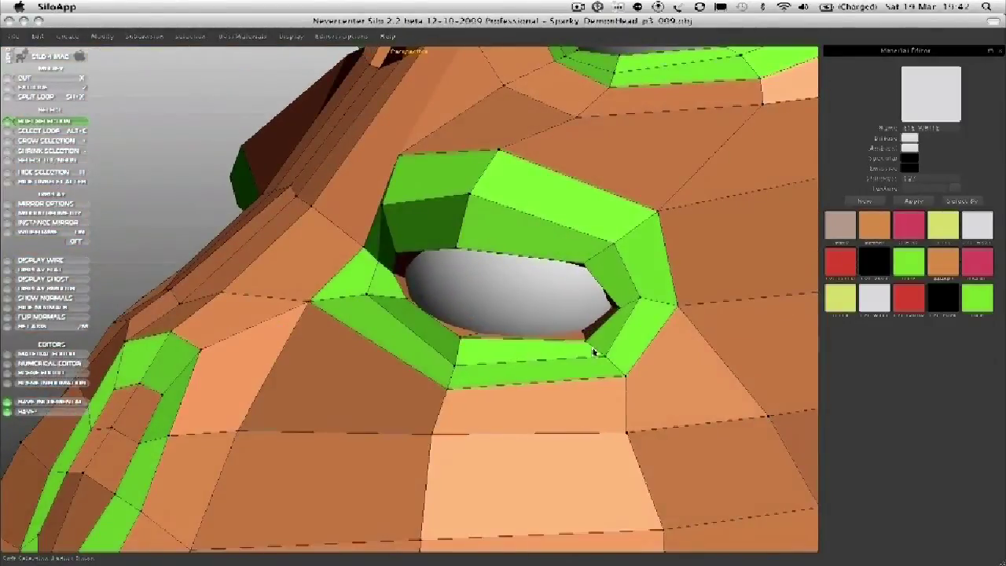
pyautogui.scroll(-5, 463, 334)
# - Turn on the smoothed preview and tweak a vertex on the upper eye rim
pyautogui.press('c')
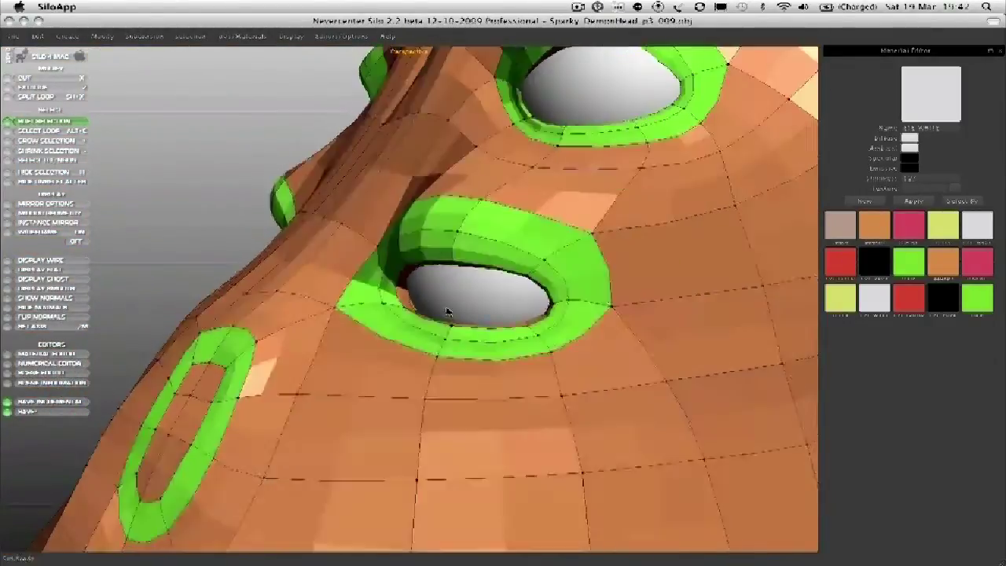
pyautogui.moveTo(450, 308); pyautogui.dragTo(418, 224, button='middle')
pyautogui.moveTo(416, 224); pyautogui.dragTo(434, 218)
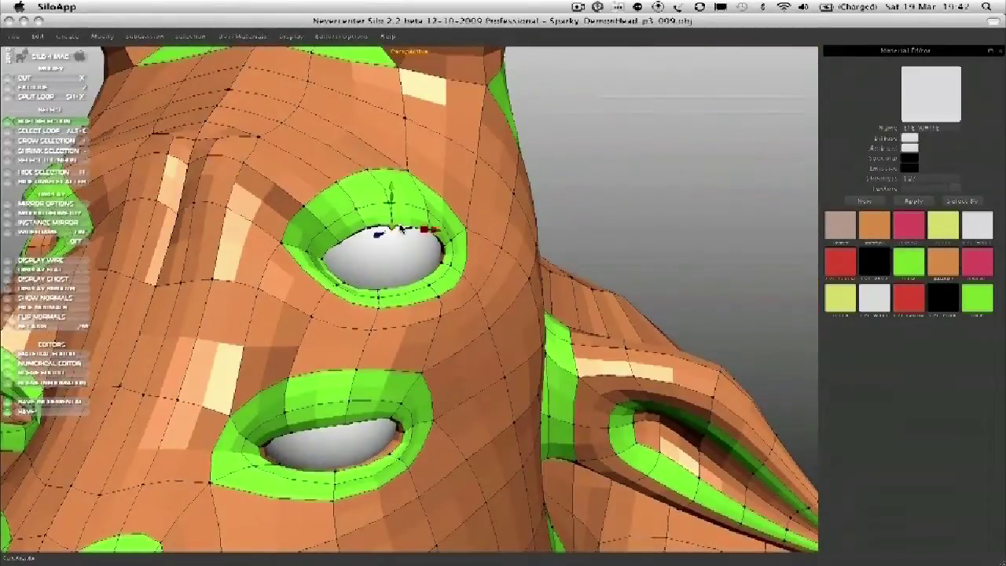
pyautogui.moveTo(588, 213); pyautogui.dragTo(315, 256, button='middle')
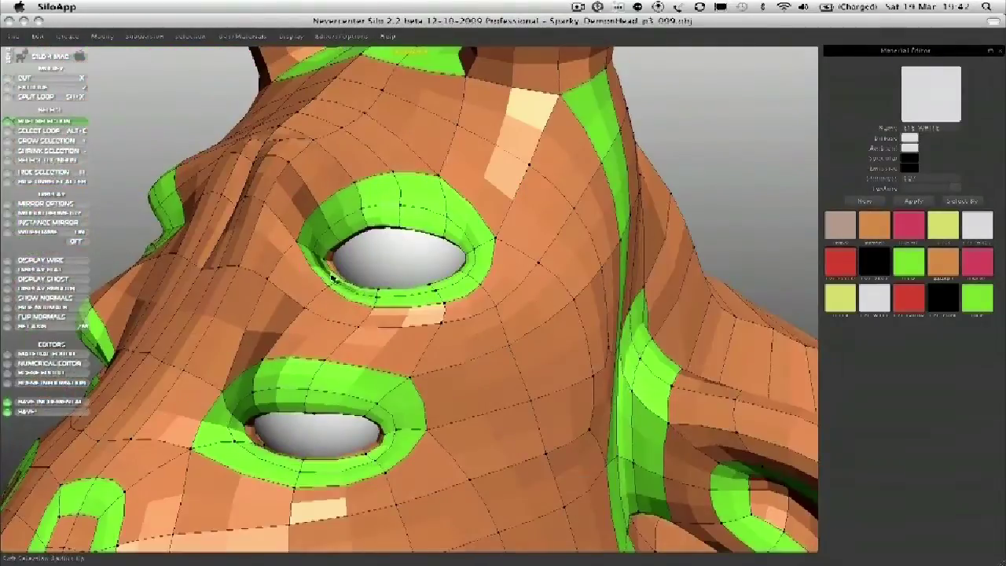
pyautogui.scroll(5, 445, 276)
pyautogui.scroll(-5, 445, 275)
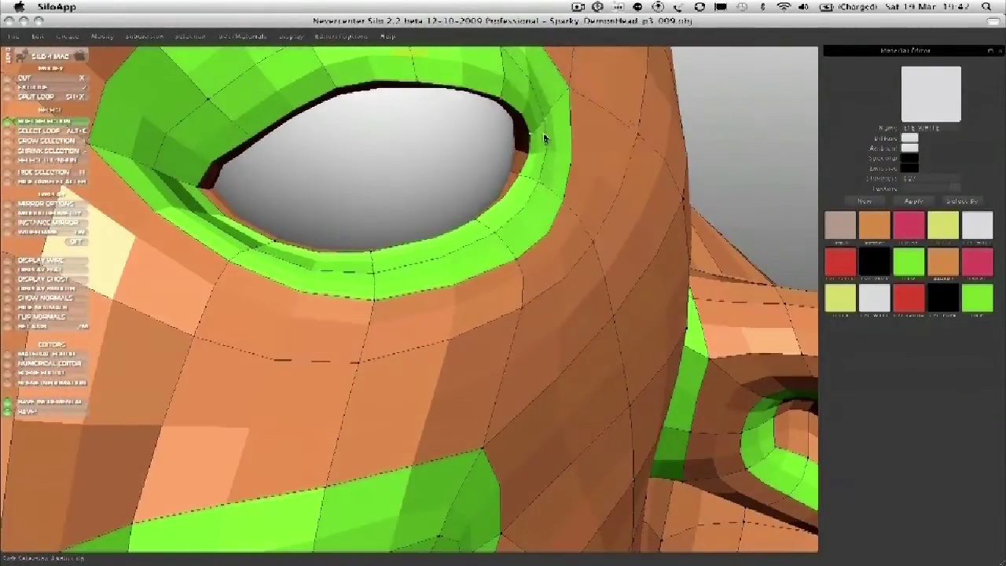
pyautogui.scroll(5, 543, 139)
pyautogui.moveTo(530, 140); pyautogui.dragTo(557, 210, button='middle')
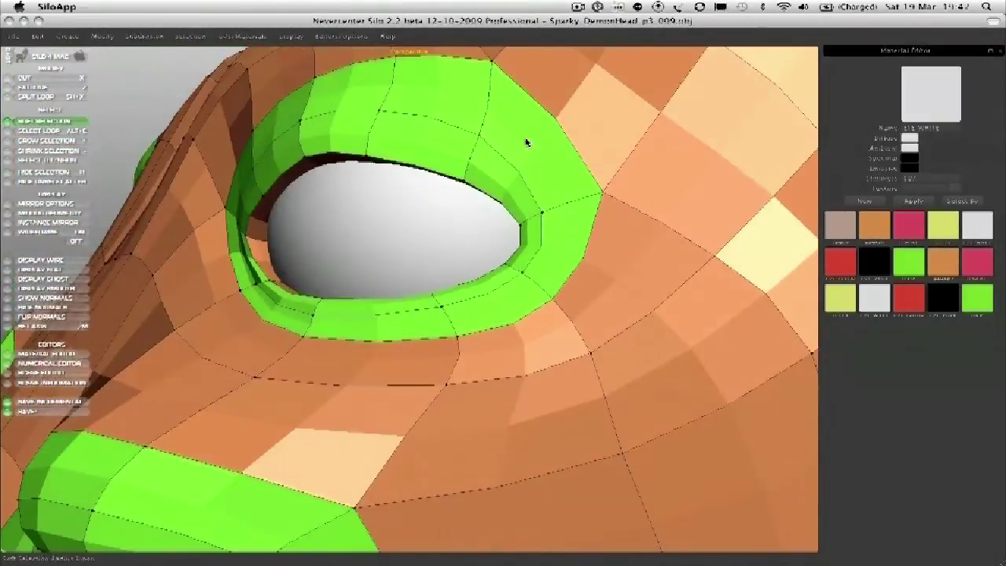
# - Reshape the eye rim's inner corner, pulling it up and right
pyautogui.moveTo(487, 133); pyautogui.dragTo(551, 229)
pyautogui.scroll(5, 496, 260)
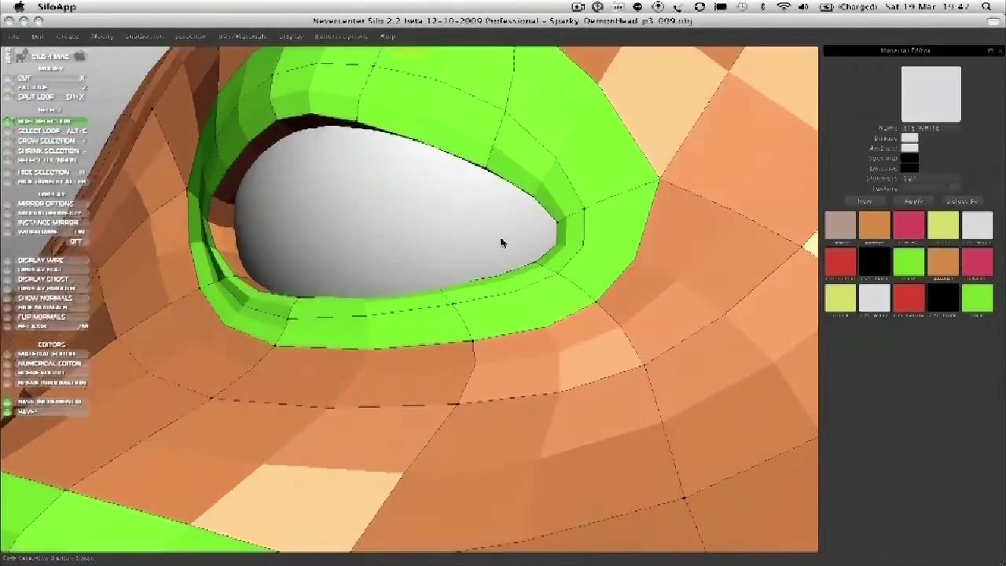
pyautogui.moveTo(549, 274); pyautogui.dragTo(561, 224)
pyautogui.moveTo(527, 184); pyautogui.dragTo(518, 173, button='middle')
pyautogui.moveTo(518, 172); pyautogui.dragTo(482, 275)
pyautogui.moveTo(483, 274); pyautogui.dragTo(425, 257, button='middle')
# - Shape the upper eyelid and surrounding area, then review the whole face and horns
pyautogui.moveTo(425, 257); pyautogui.dragTo(409, 276)
pyautogui.moveTo(409, 277); pyautogui.dragTo(433, 310, button='middle')
pyautogui.moveTo(431, 310); pyautogui.dragTo(413, 271)
pyautogui.moveTo(412, 272); pyautogui.dragTo(428, 288, button='middle')
pyautogui.moveTo(428, 288); pyautogui.dragTo(438, 287)
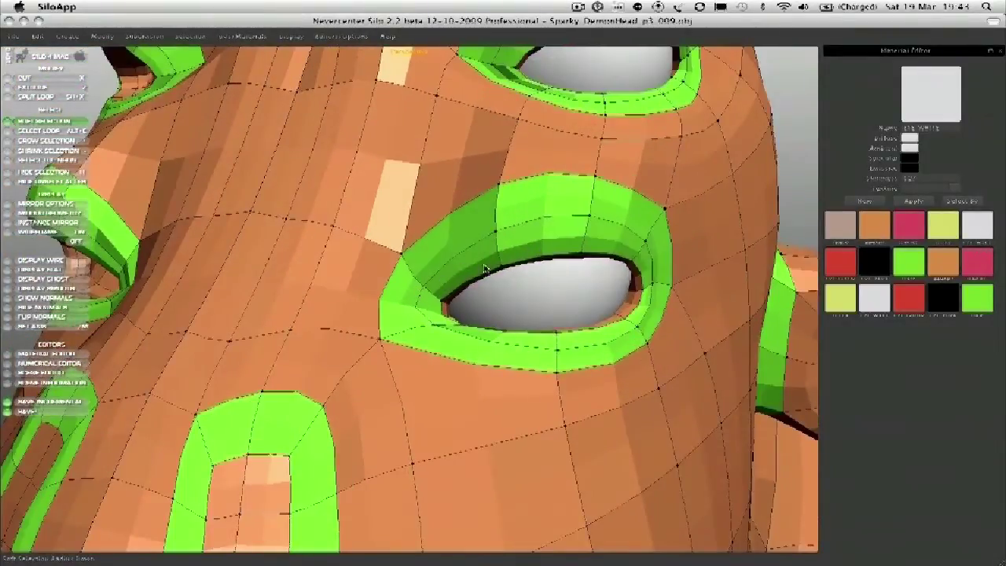
pyautogui.moveTo(510, 264); pyautogui.dragTo(664, 303, button='middle')
pyautogui.moveTo(624, 185); pyautogui.dragTo(528, 230, button='middle')
pyautogui.scroll(-5, 528, 230)
pyautogui.scroll(5, 449, 231)
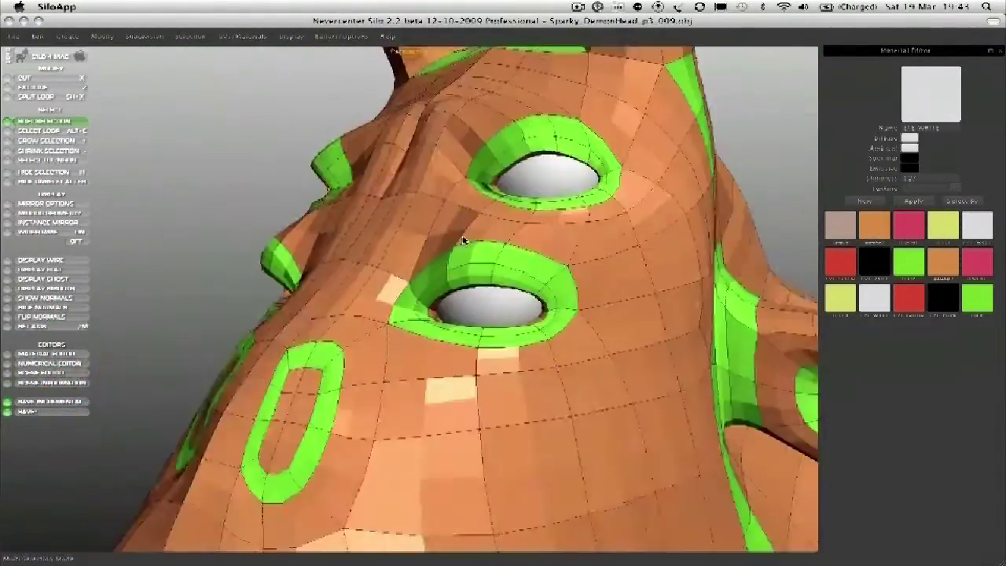
pyautogui.moveTo(395, 317); pyautogui.dragTo(382, 332, button='middle')
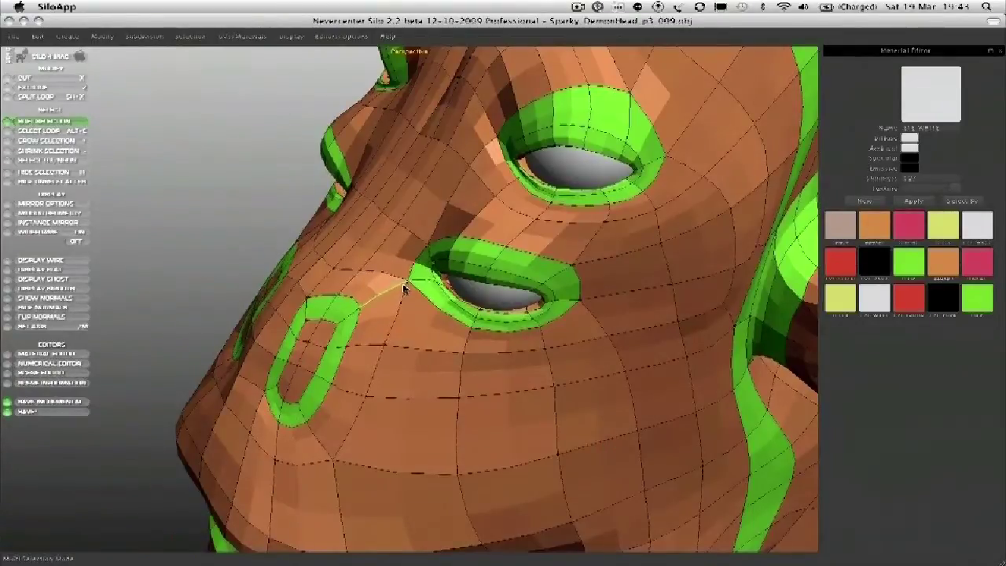
pyautogui.moveTo(402, 289); pyautogui.dragTo(471, 299, button='middle')
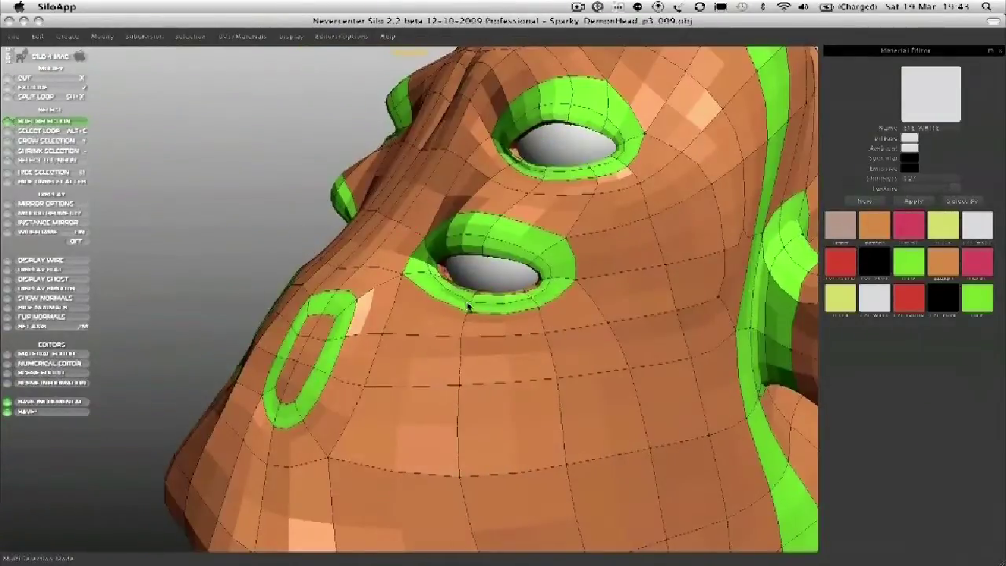
pyautogui.moveTo(550, 279); pyautogui.dragTo(445, 360, button='middle')
# - Select an edge on the eye's upper rim and shift it to reshape the rim
pyautogui.scroll(3, 396, 358)
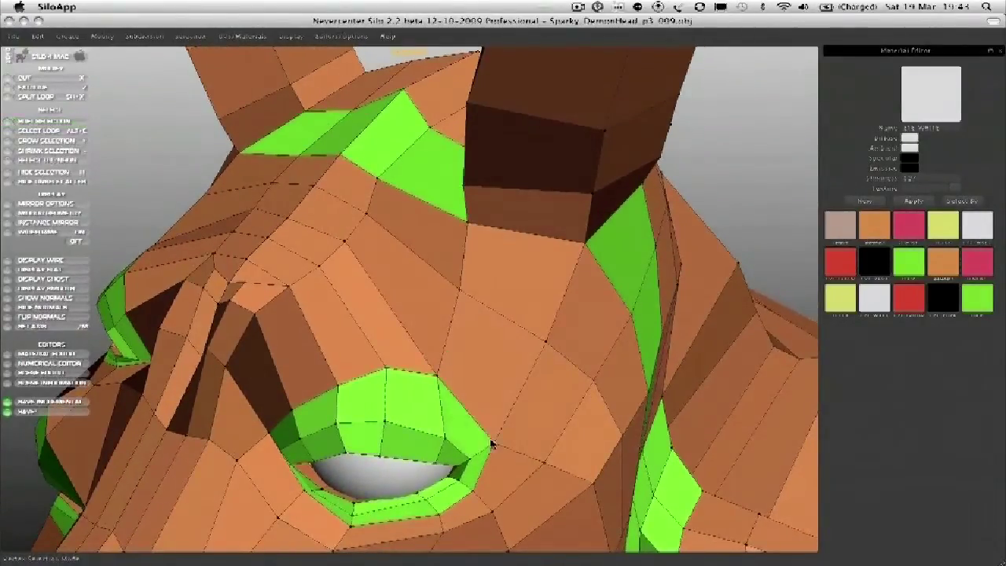
pyautogui.moveTo(445, 393); pyautogui.dragTo(438, 294, button='middle')
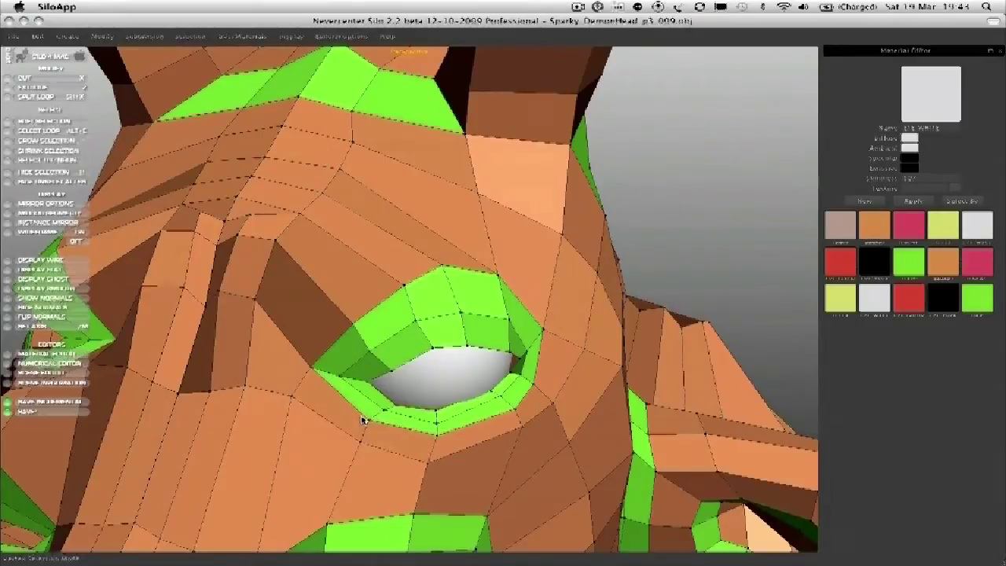
pyautogui.click(431, 299)
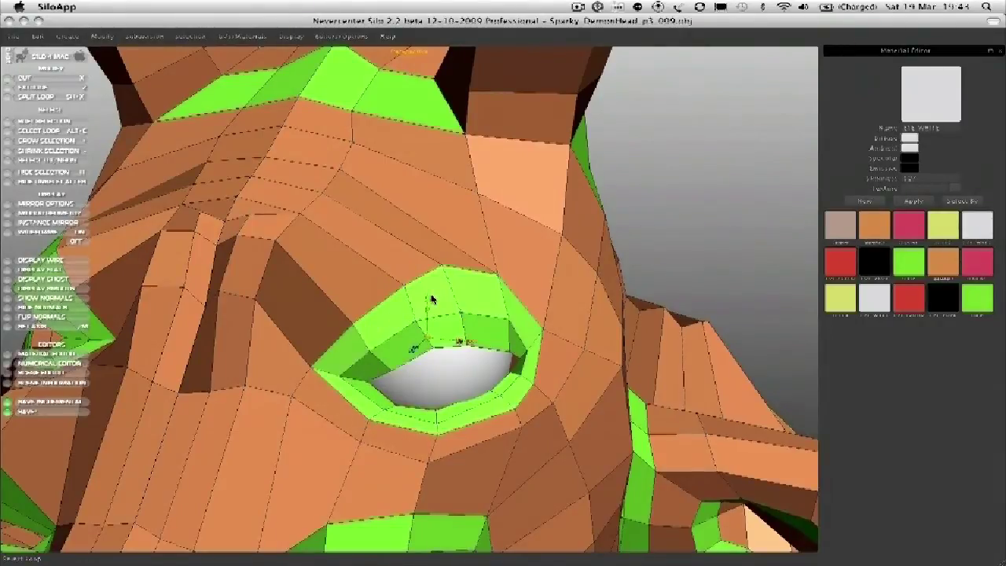
pyautogui.moveTo(432, 299)
pyautogui.mouseDown()
pyautogui.moveTo(440, 286)
pyautogui.moveTo(451, 303)
pyautogui.moveTo(424, 301)
pyautogui.mouseUp()
# - In vertex mode, raise the eyelid's inner corner vertex up-left toward the brow
pyautogui.press('a')
pyautogui.moveTo(332, 292); pyautogui.dragTo(373, 277, button='middle')
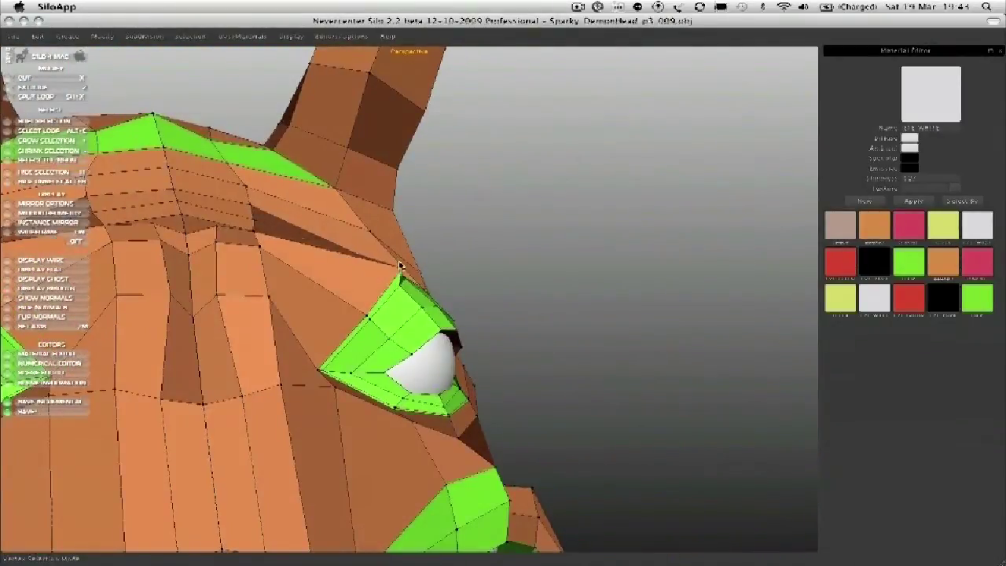
pyautogui.moveTo(359, 315); pyautogui.dragTo(471, 241, button='middle')
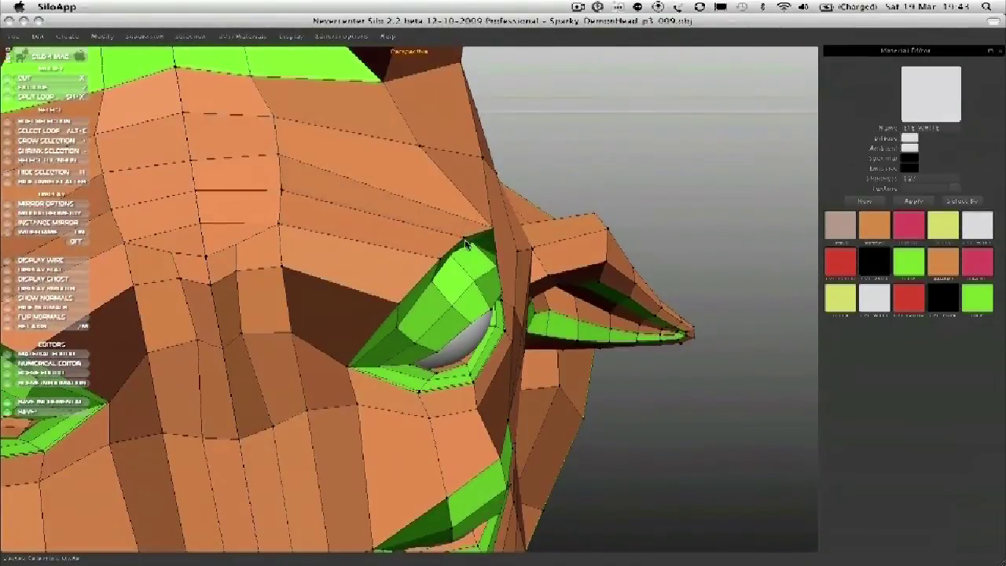
pyautogui.moveTo(472, 248); pyautogui.dragTo(452, 255, button='middle')
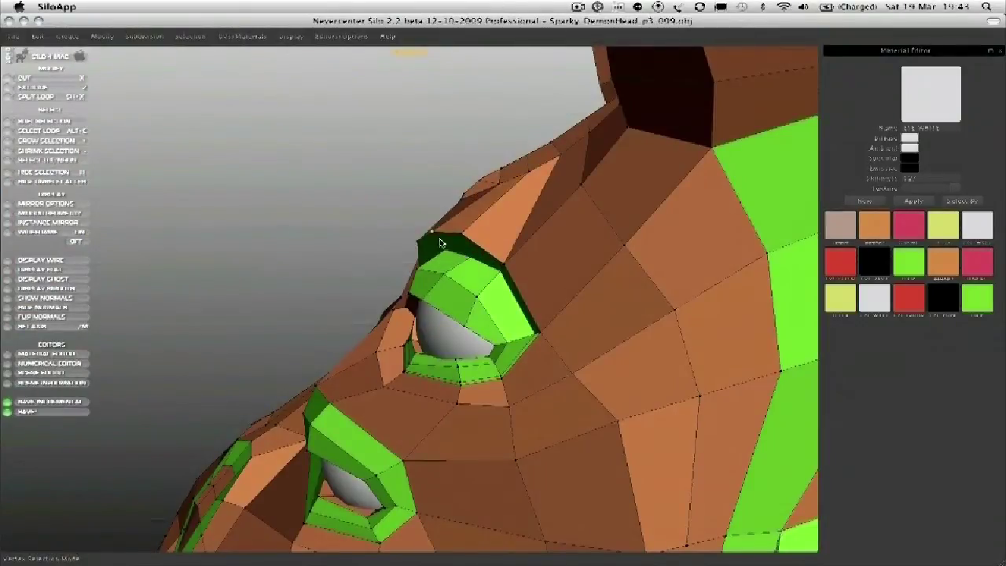
pyautogui.moveTo(460, 241); pyautogui.dragTo(550, 324, button='middle')
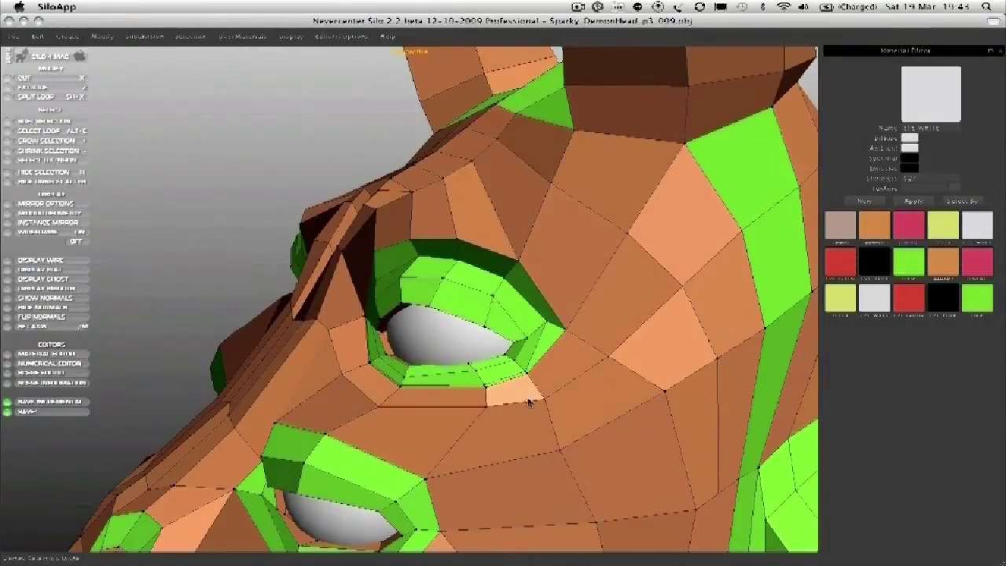
pyautogui.moveTo(512, 399); pyautogui.dragTo(601, 425, button='middle')
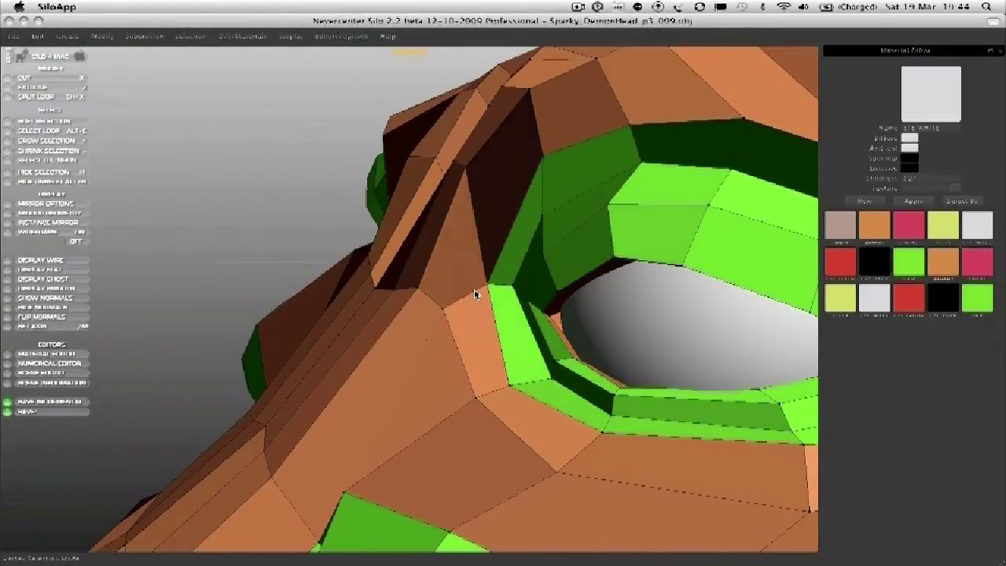
pyautogui.moveTo(477, 292); pyautogui.dragTo(483, 370, button='middle')
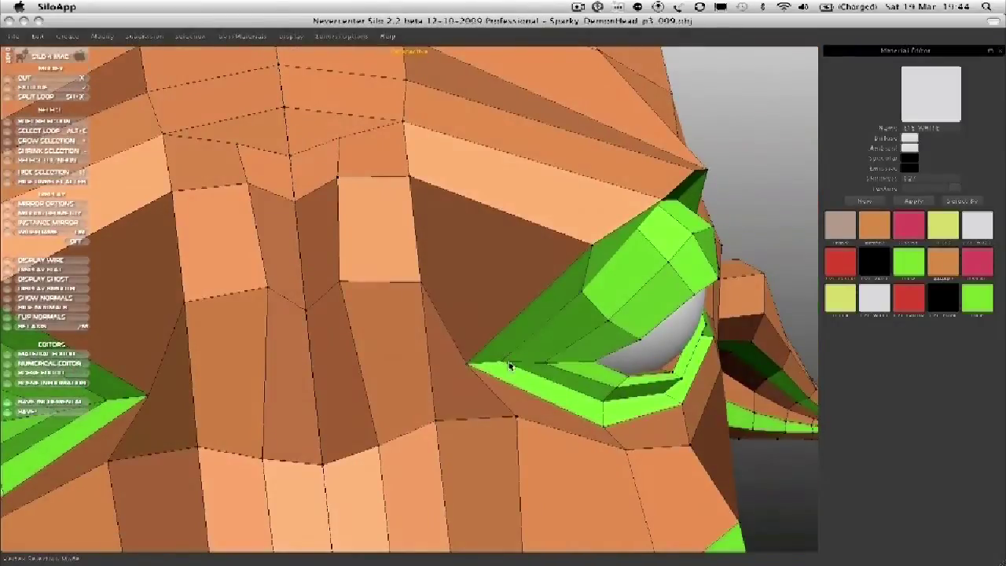
pyautogui.moveTo(474, 369); pyautogui.dragTo(488, 352)
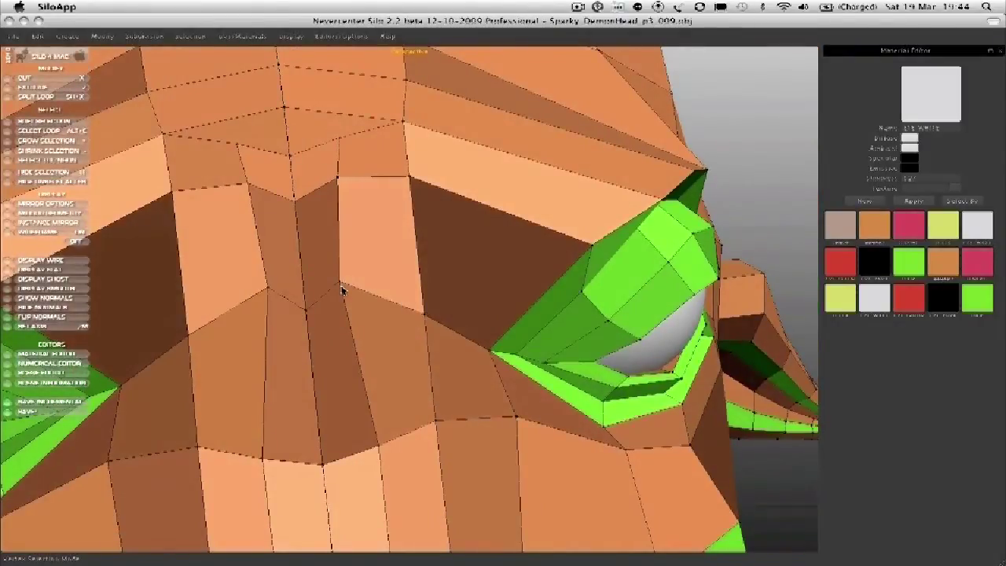
pyautogui.moveTo(364, 299); pyautogui.dragTo(413, 330, button='middle')
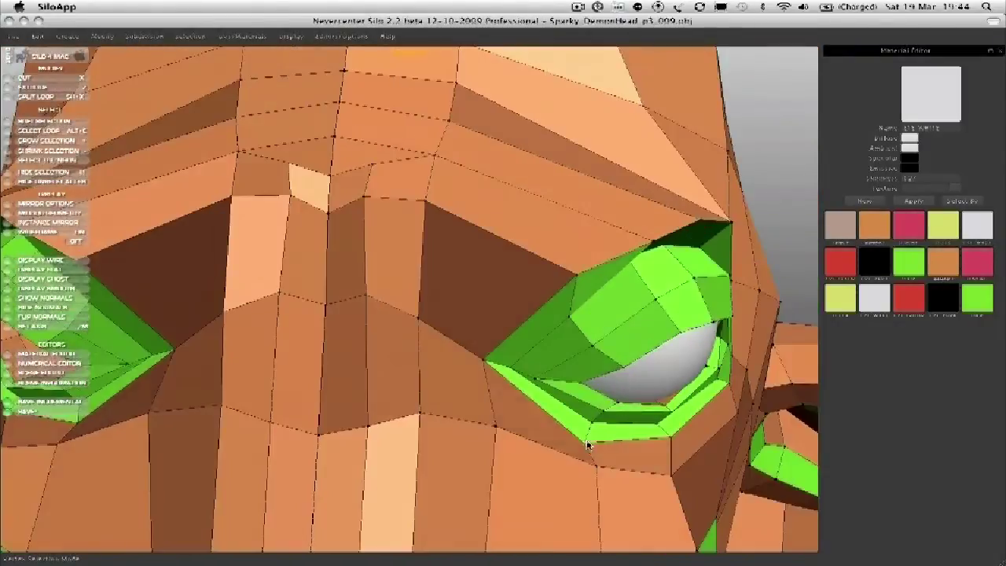
pyautogui.moveTo(591, 438); pyautogui.dragTo(589, 299, button='middle')
pyautogui.moveTo(549, 327); pyautogui.dragTo(440, 295, button='middle')
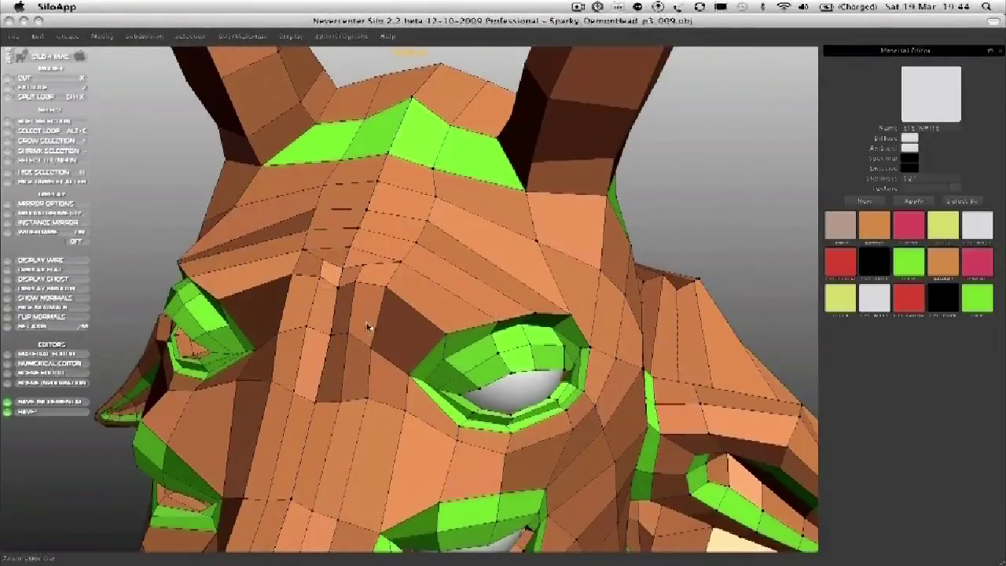
# - Cut a new edge across the brow through three points
pyautogui.moveTo(382, 322); pyautogui.dragTo(259, 352, button='middle')
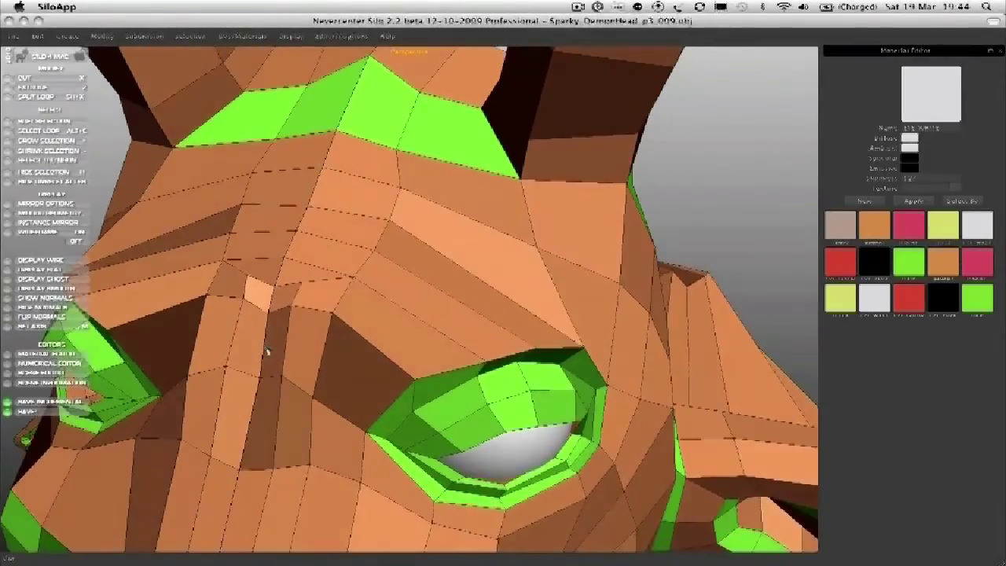
pyautogui.click(286, 346)
pyautogui.click(323, 357)
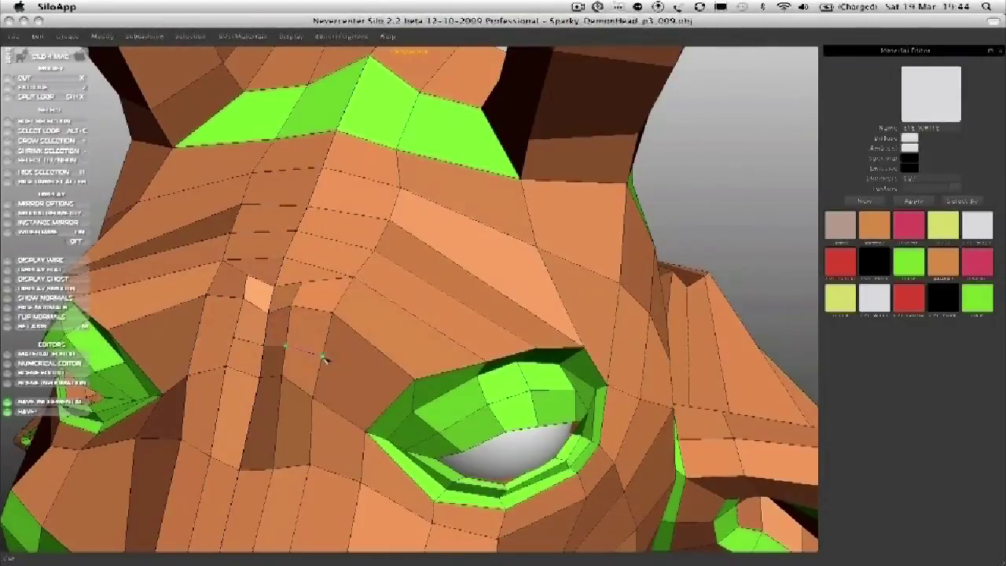
pyautogui.click(366, 334)
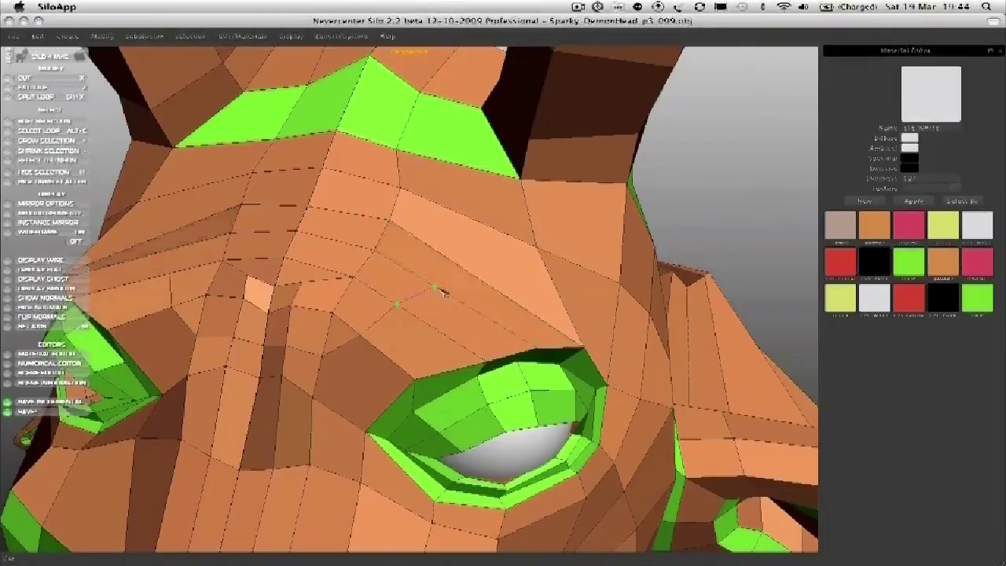
# - Shift the nose-bridge vertex beside the eye sideways to reshape the faces above it
pyautogui.moveTo(418, 307); pyautogui.dragTo(421, 305, button='middle')
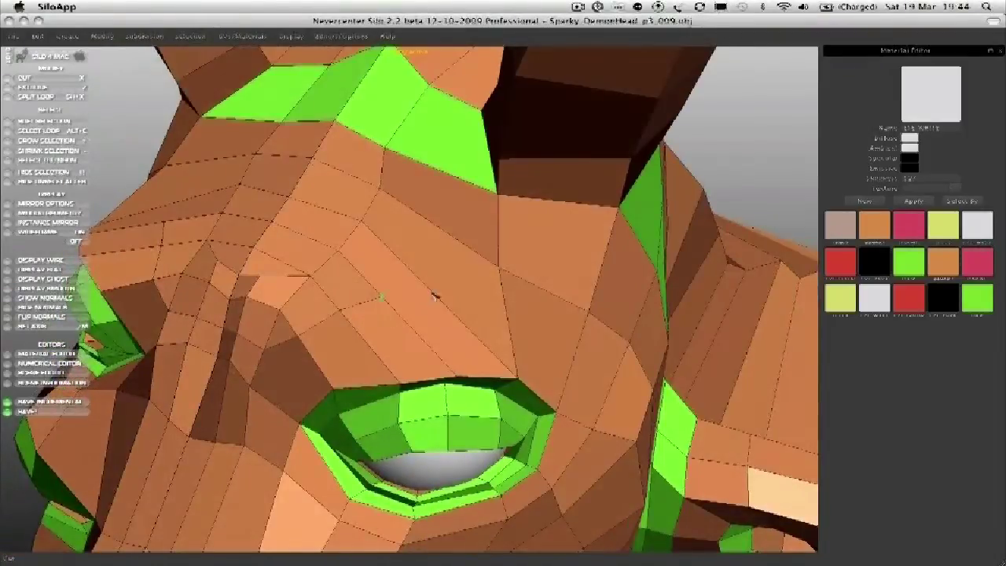
pyautogui.moveTo(441, 299); pyautogui.dragTo(416, 297, button='middle')
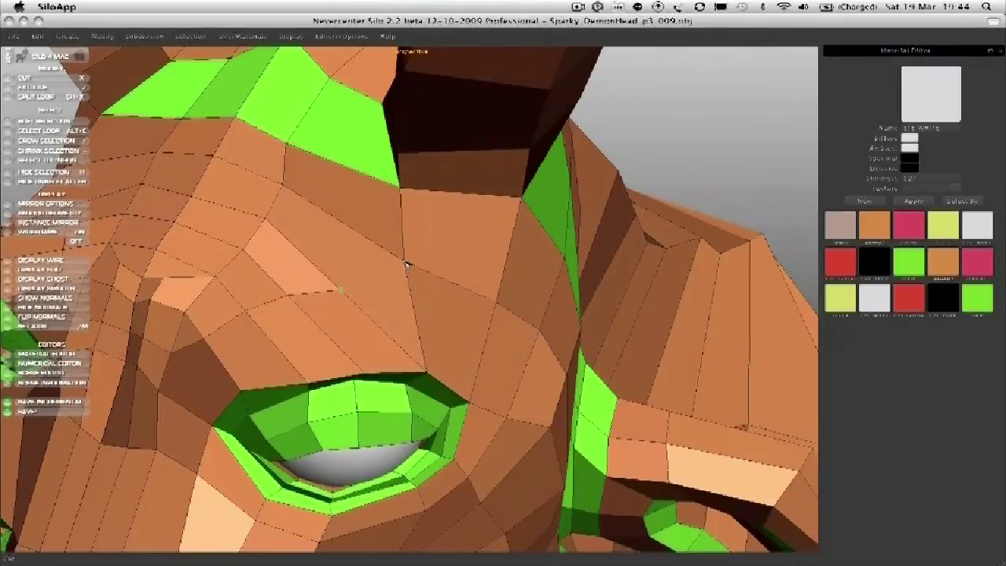
pyautogui.moveTo(407, 265); pyautogui.dragTo(406, 301, button='middle')
pyautogui.moveTo(441, 265); pyautogui.dragTo(284, 260, button='middle')
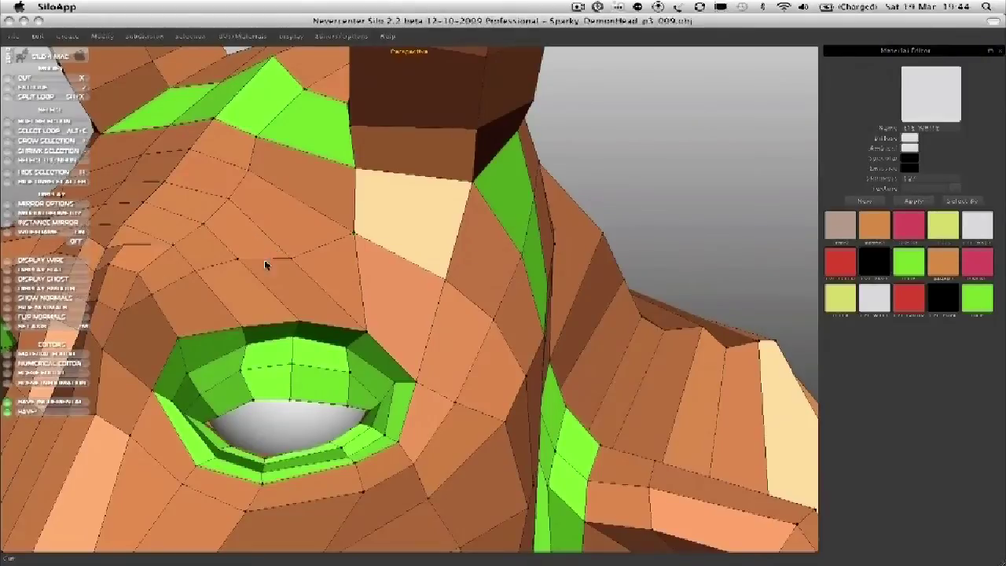
pyautogui.moveTo(220, 265); pyautogui.dragTo(299, 281, button='middle')
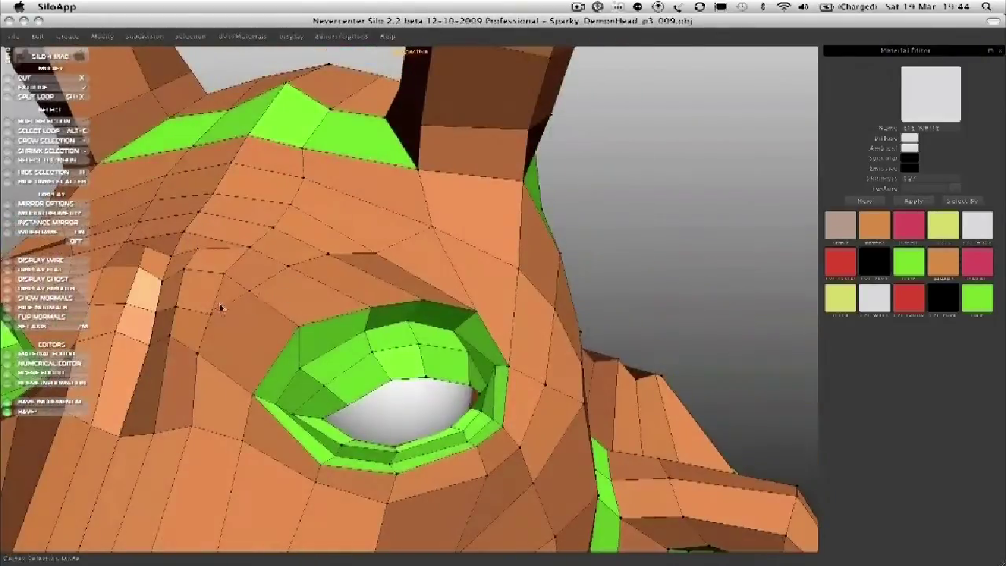
pyautogui.moveTo(218, 303); pyautogui.dragTo(367, 333, button='middle')
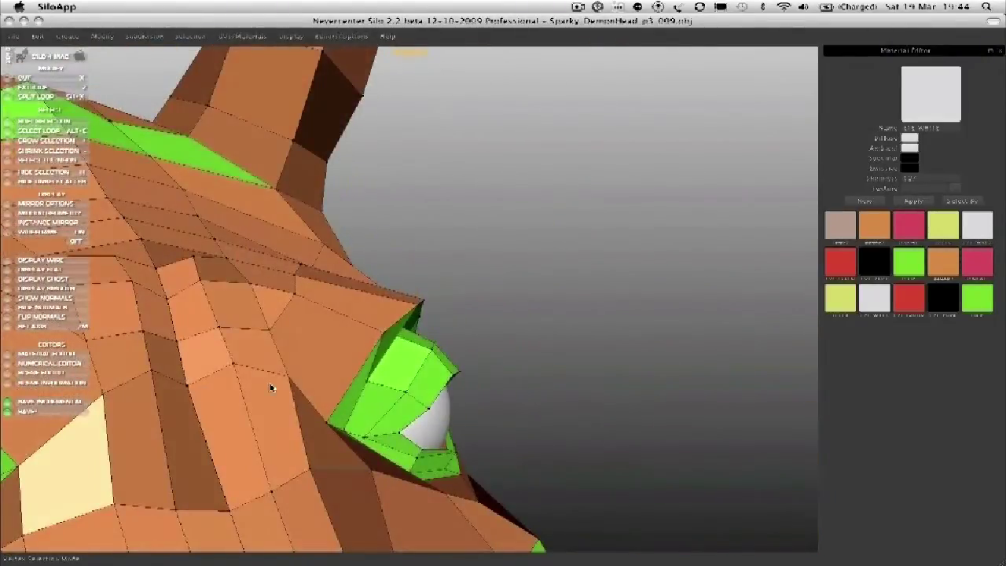
pyautogui.moveTo(270, 388); pyautogui.dragTo(331, 275, button='middle')
pyautogui.moveTo(424, 302); pyautogui.dragTo(388, 301, button='middle')
pyautogui.press('super+z')
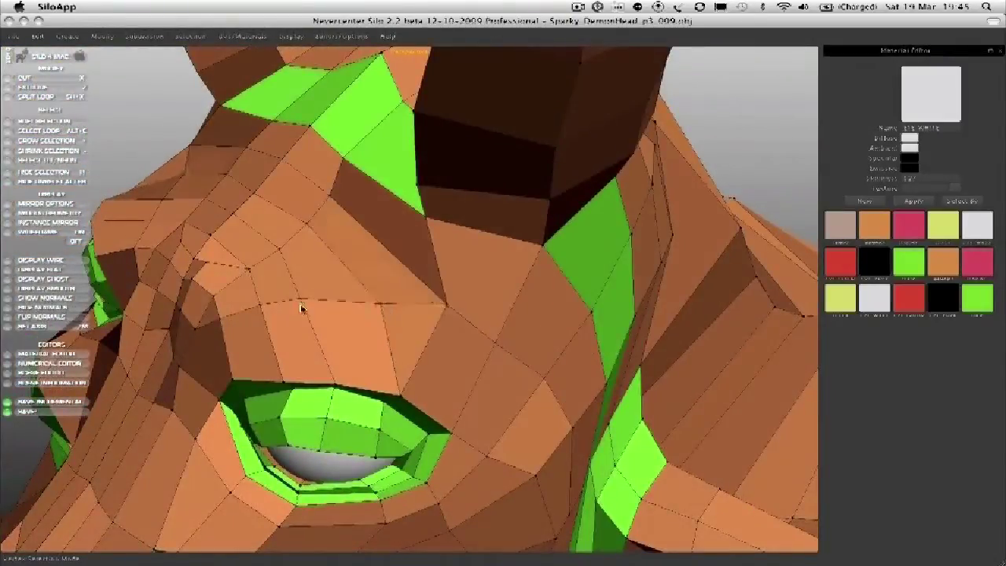
pyautogui.moveTo(313, 320); pyautogui.dragTo(393, 322, button='middle')
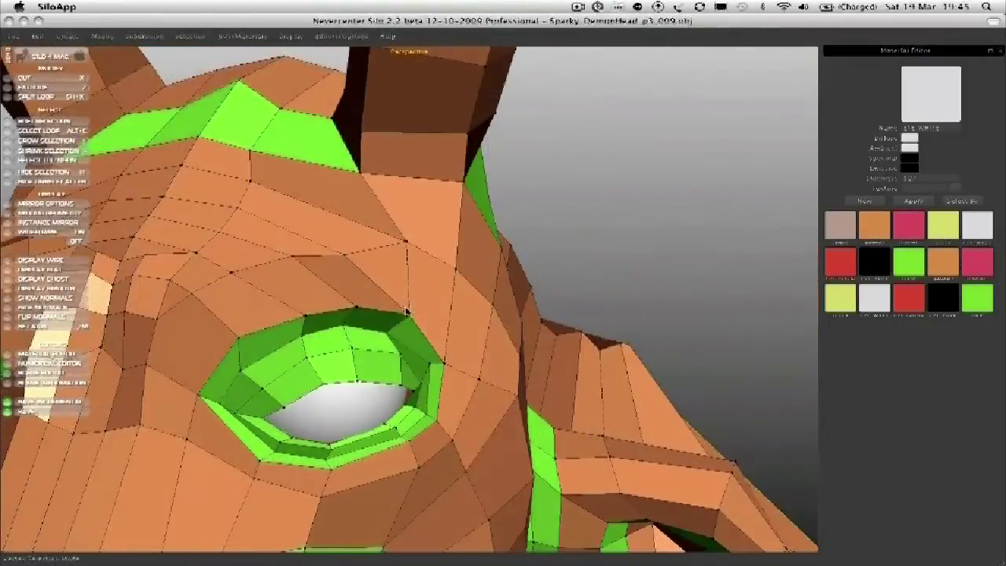
pyautogui.moveTo(436, 357); pyautogui.dragTo(387, 352, button='middle')
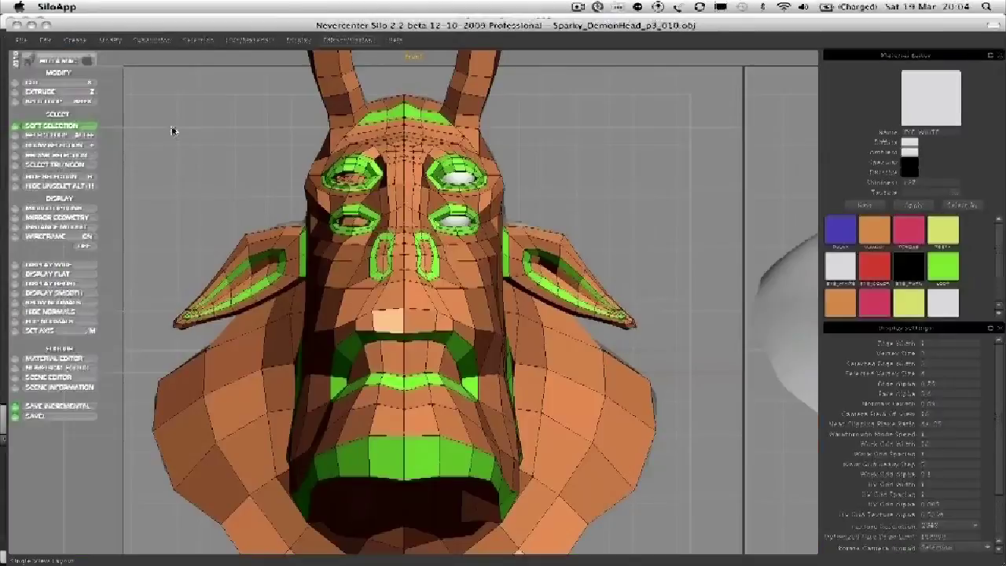
# - Zoom in on the eyes and check the Left ortho and three-pane layouts before returning to Perspective
pyautogui.moveTo(176, 132); pyautogui.dragTo(281, 268, button='middle')
pyautogui.press('4')
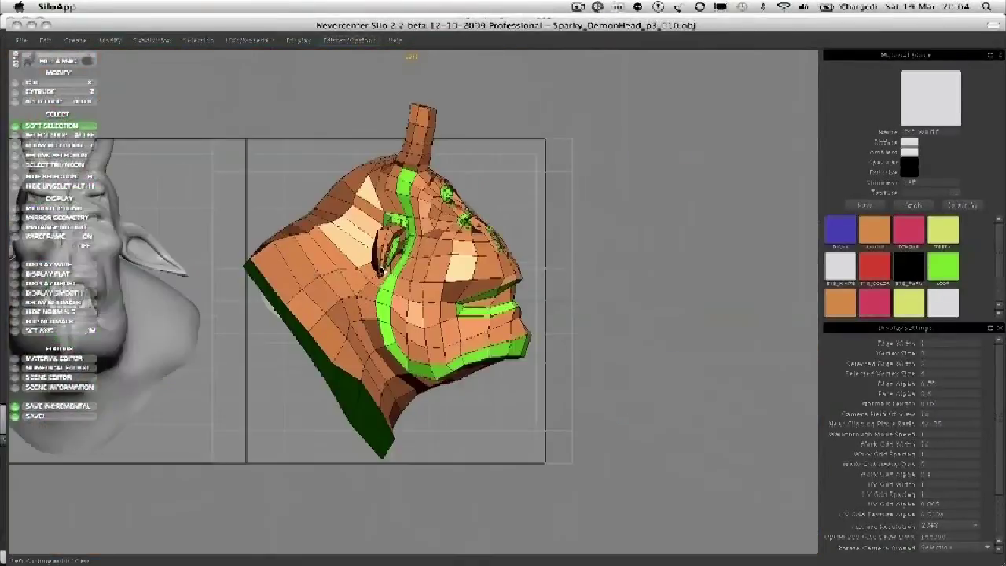
pyautogui.scroll(10, 475, 320)
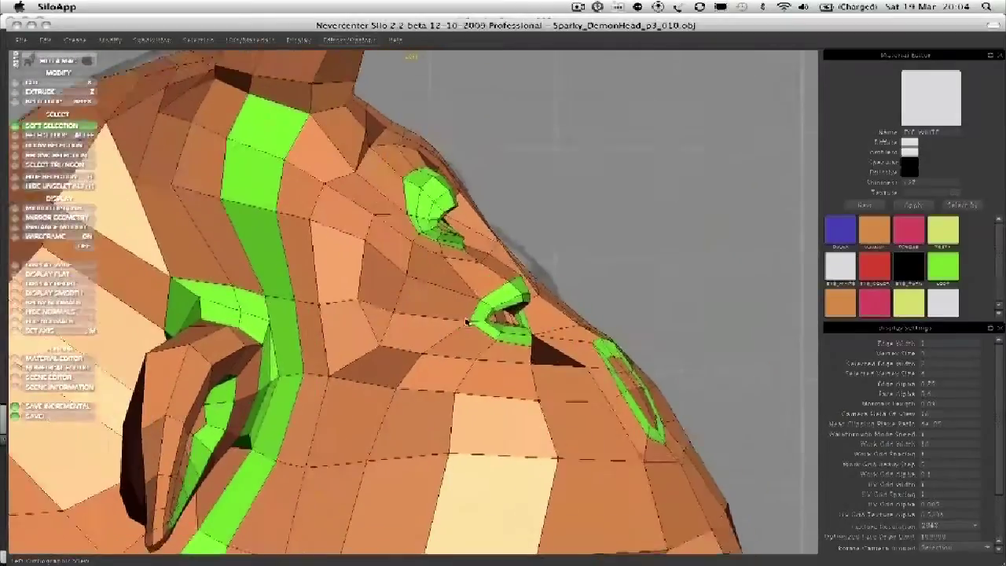
pyautogui.scroll(2, 327, 323)
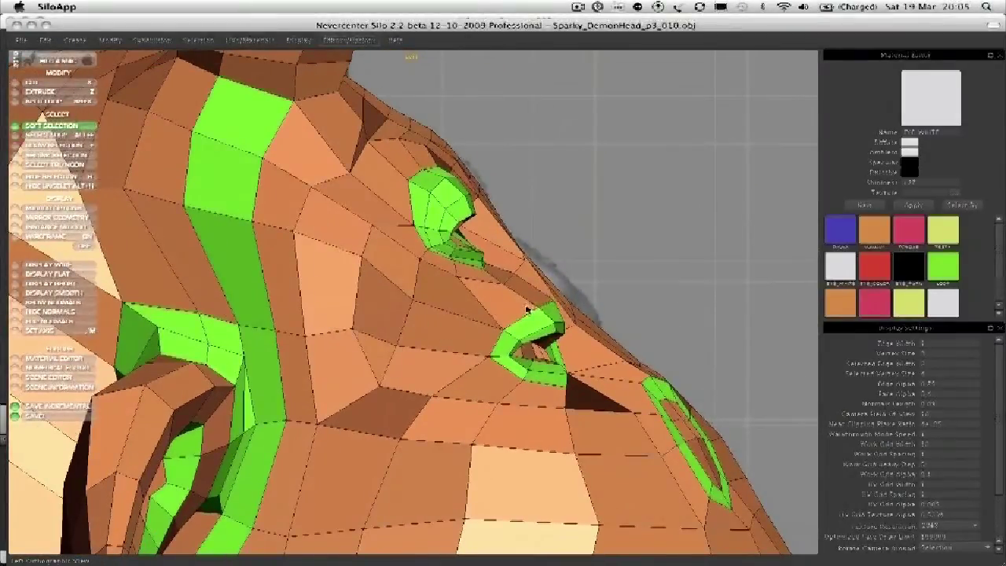
pyautogui.press('space')
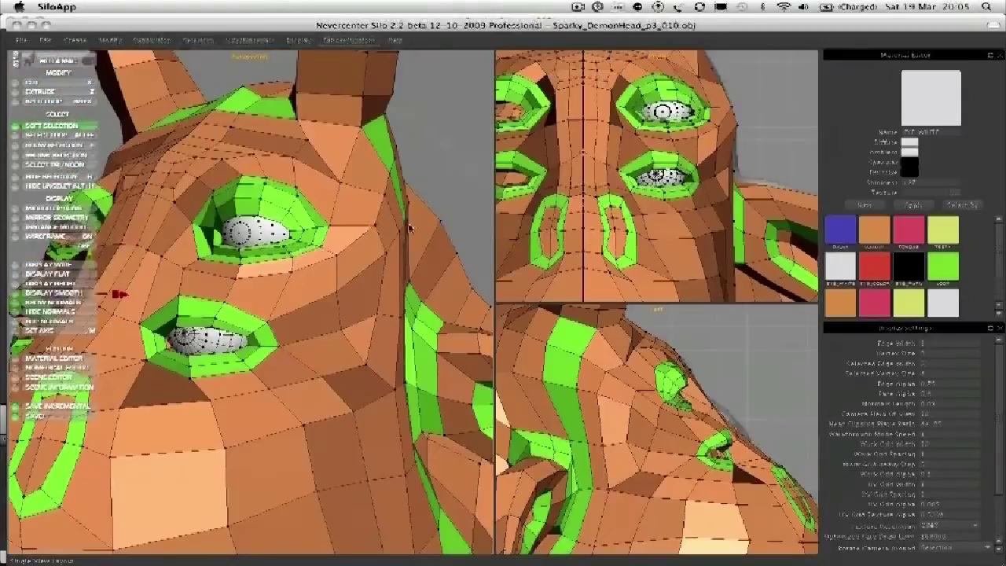
pyautogui.press('space')
pyautogui.scroll(-3, 427, 220)
# - Select the head in Object mode and display it as a smooth subdivided surface
pyautogui.press('q')
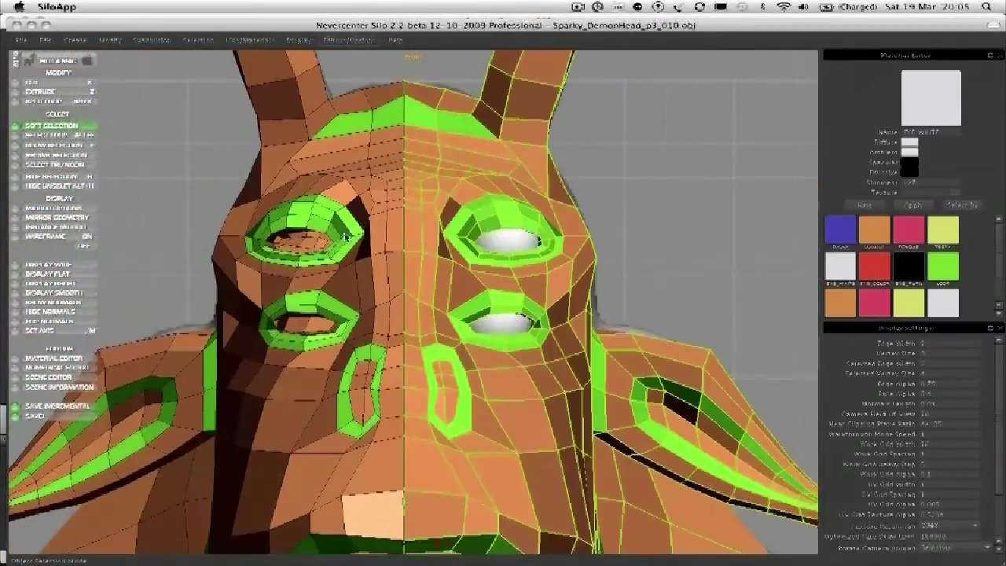
pyautogui.click(68, 287)
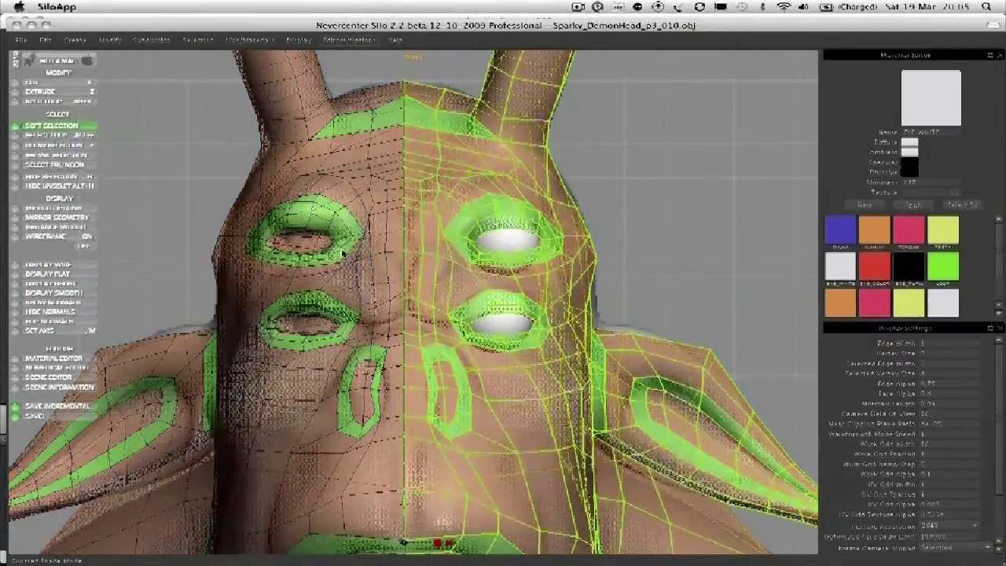
pyautogui.click(680, 180)
pyautogui.scroll(5, 662, 178)
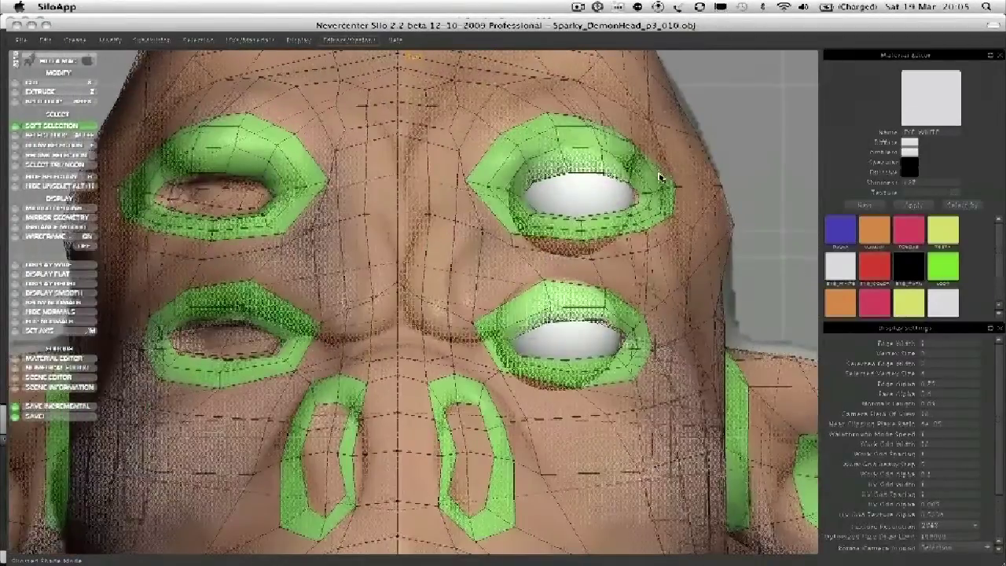
pyautogui.scroll(-5, 628, 160)
pyautogui.scroll(-4, 629, 159)
pyautogui.moveTo(574, 189); pyautogui.dragTo(563, 140, button='middle')
pyautogui.scroll(6, 563, 140)
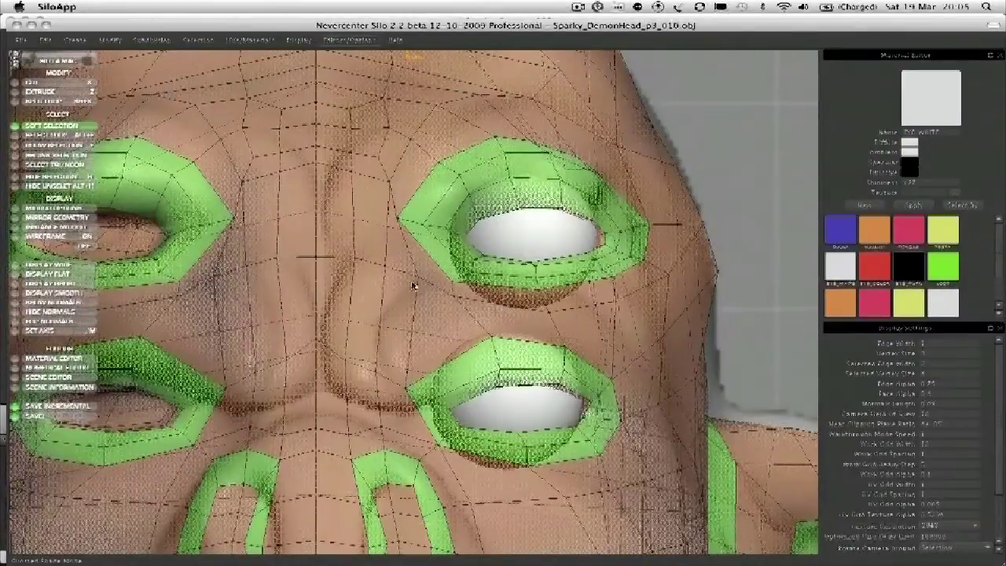
pyautogui.moveTo(371, 224); pyautogui.dragTo(295, 272, button='middle')
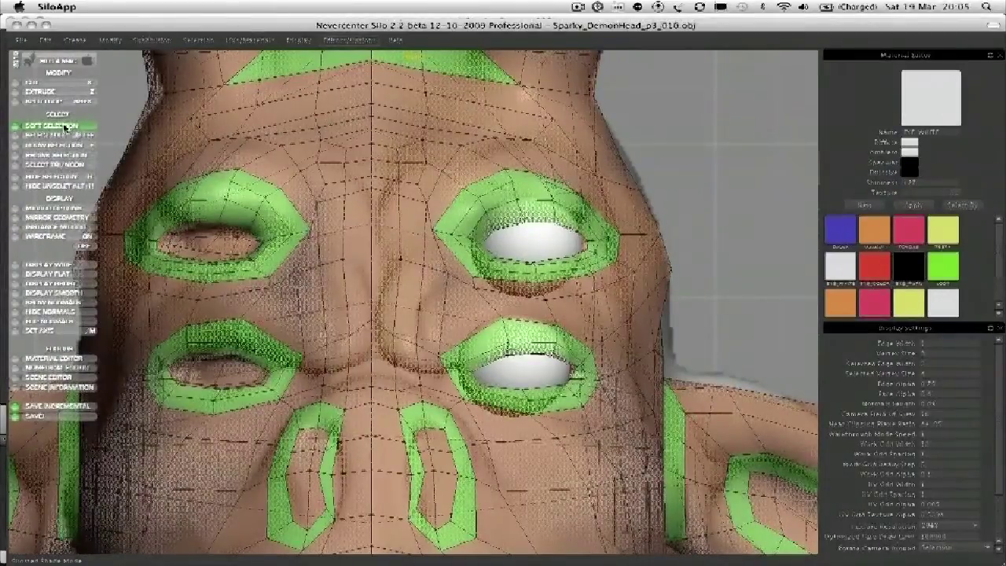
# - Return to the perspective view with the head shown as a flat-shaded low-poly cage
pyautogui.press('p')
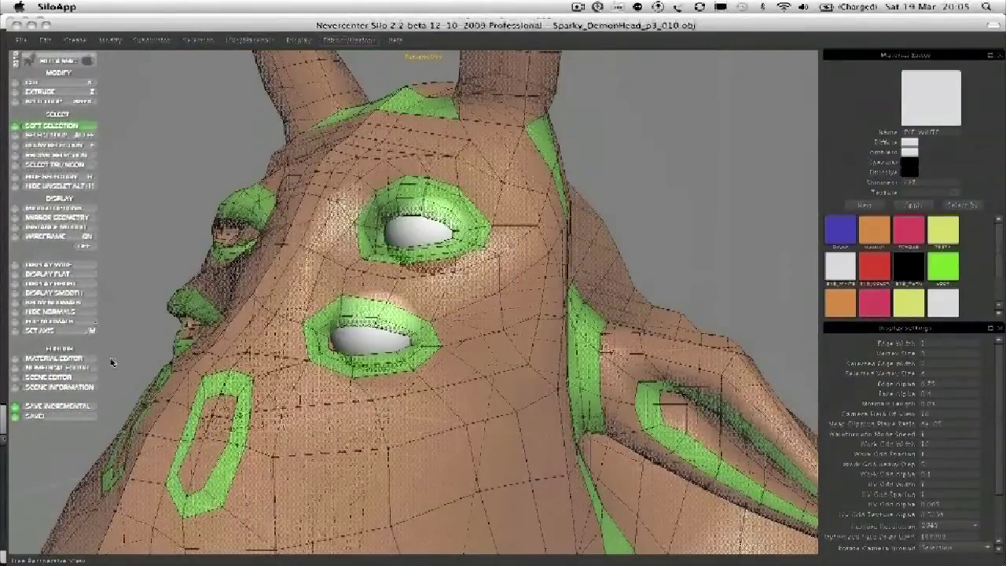
pyautogui.click(48, 274)
pyautogui.moveTo(245, 249); pyautogui.dragTo(381, 257, button='middle')
# - Select and deselect the eyeball in Object mode, then orbit to the head's eye side
pyautogui.press('f')
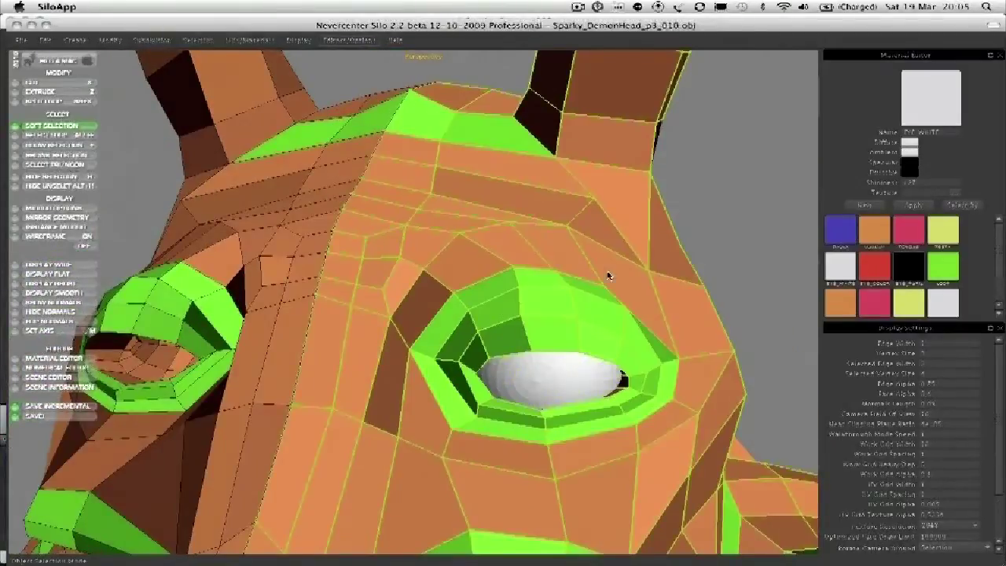
pyautogui.click(515, 377)
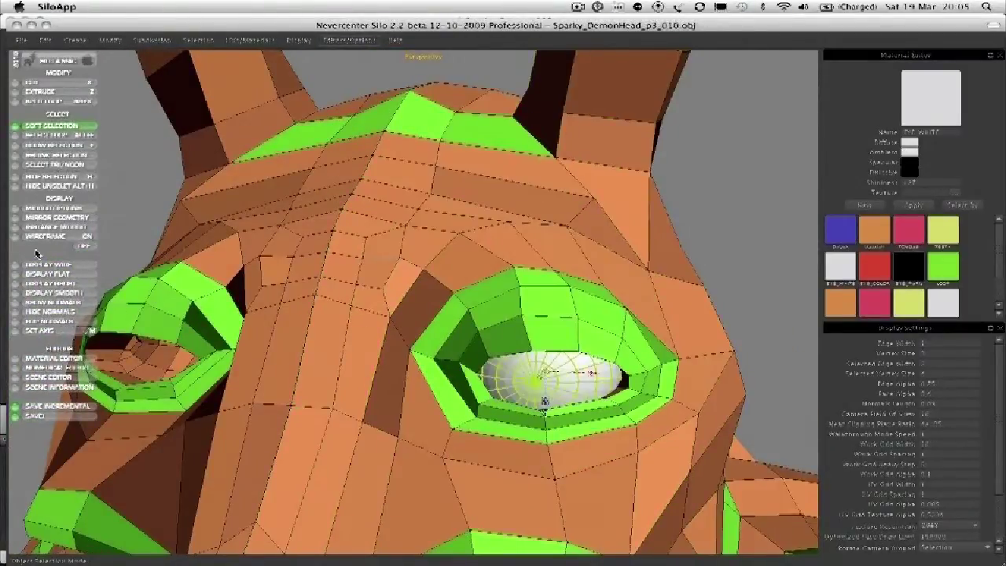
pyautogui.click(737, 170)
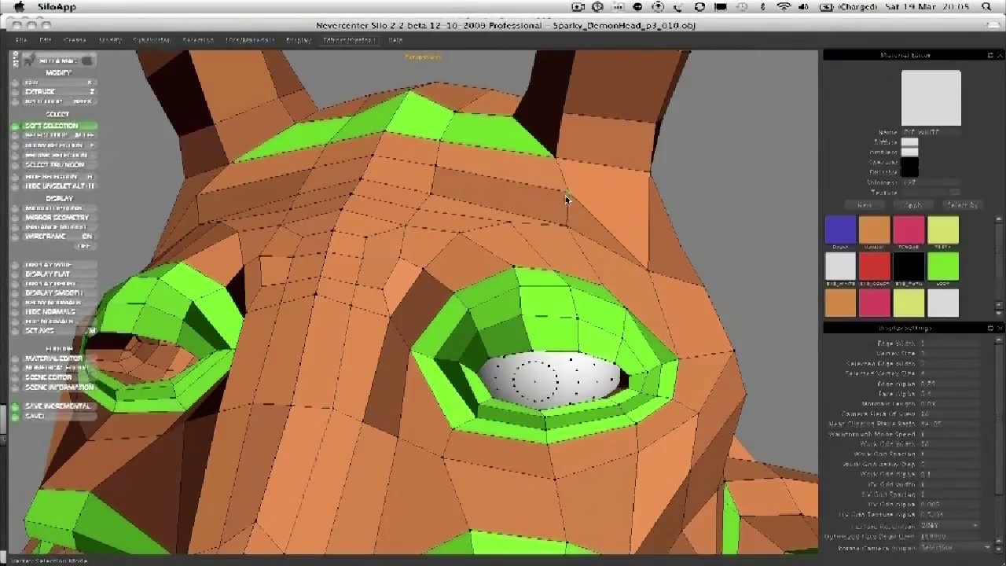
pyautogui.moveTo(567, 200); pyautogui.dragTo(155, 349, button='middle')
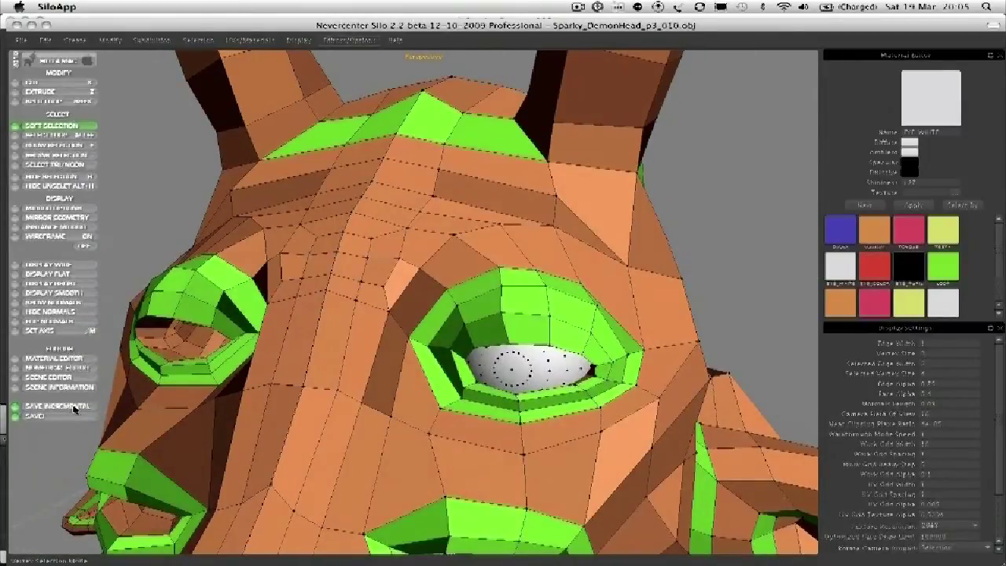
pyautogui.moveTo(467, 219); pyautogui.dragTo(455, 240, button='middle')
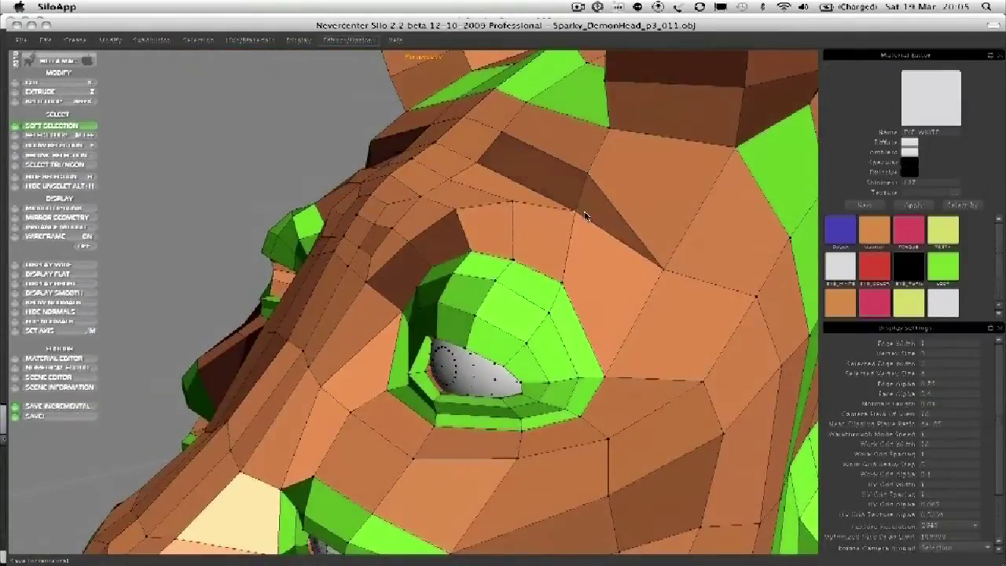
pyautogui.moveTo(586, 212); pyautogui.dragTo(533, 225, button='middle')
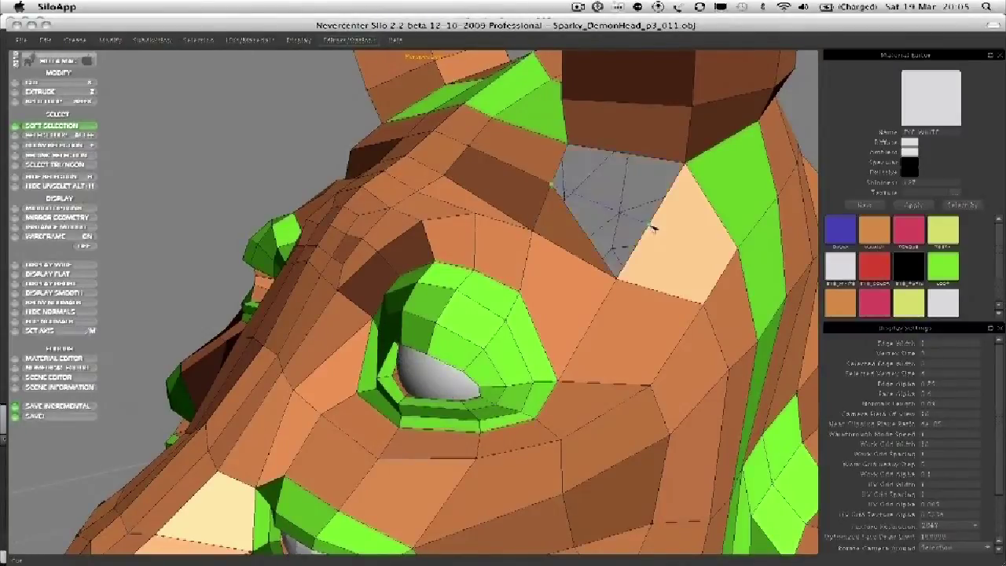
pyautogui.moveTo(651, 225); pyautogui.dragTo(596, 287, button='middle')
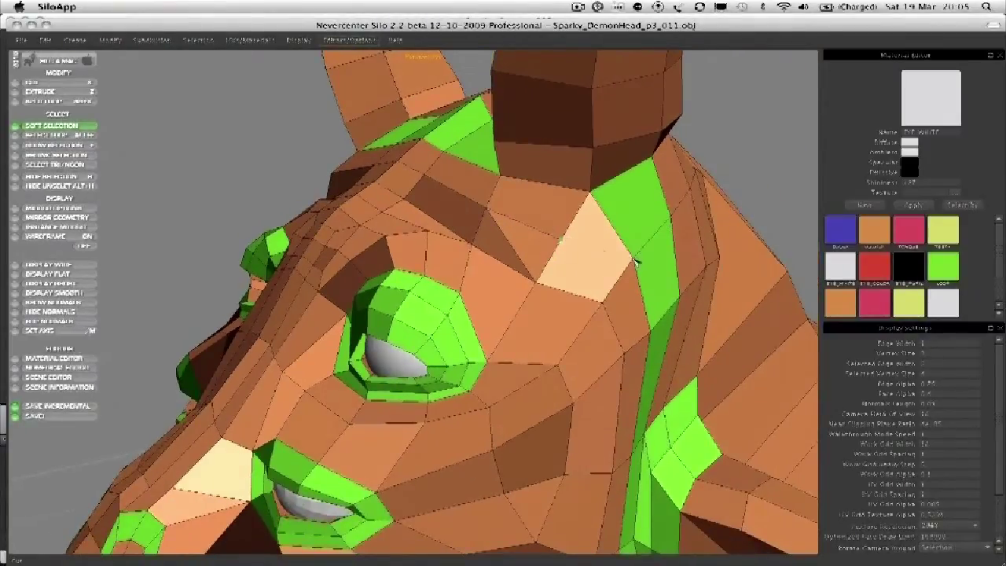
# - Delete the dark edge near the brow, merging its neighbouring faces
pyautogui.click(512, 236)
pyautogui.press('Delete')
pyautogui.moveTo(401, 293); pyautogui.dragTo(430, 258, button='middle')
pyautogui.moveTo(576, 208); pyautogui.dragTo(495, 244, button='middle')
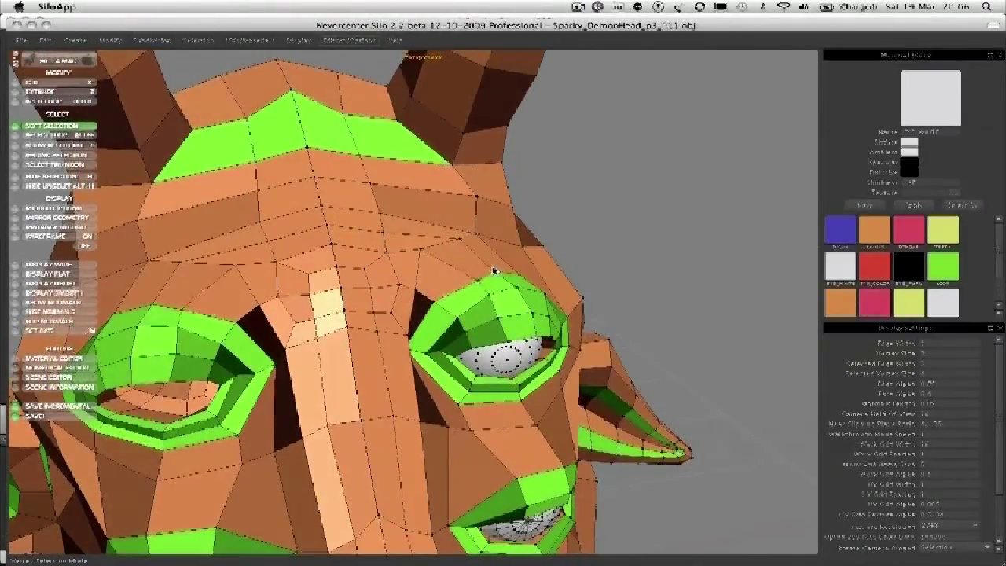
pyautogui.moveTo(494, 271); pyautogui.dragTo(406, 359, button='middle')
pyautogui.scroll(3, 436, 257)
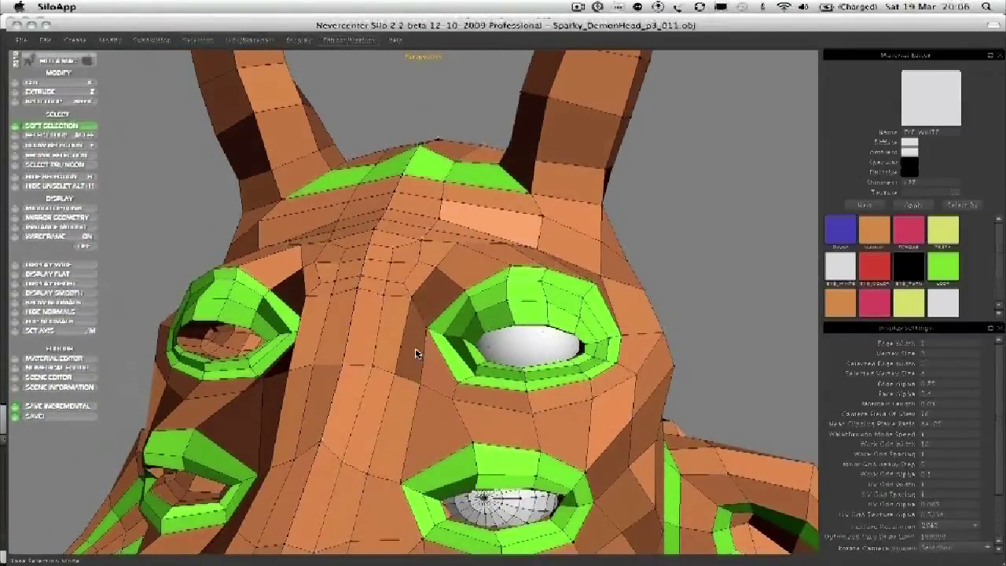
# - Select the vertices between the brows and left of the eye in Vertex mode
pyautogui.press('d')
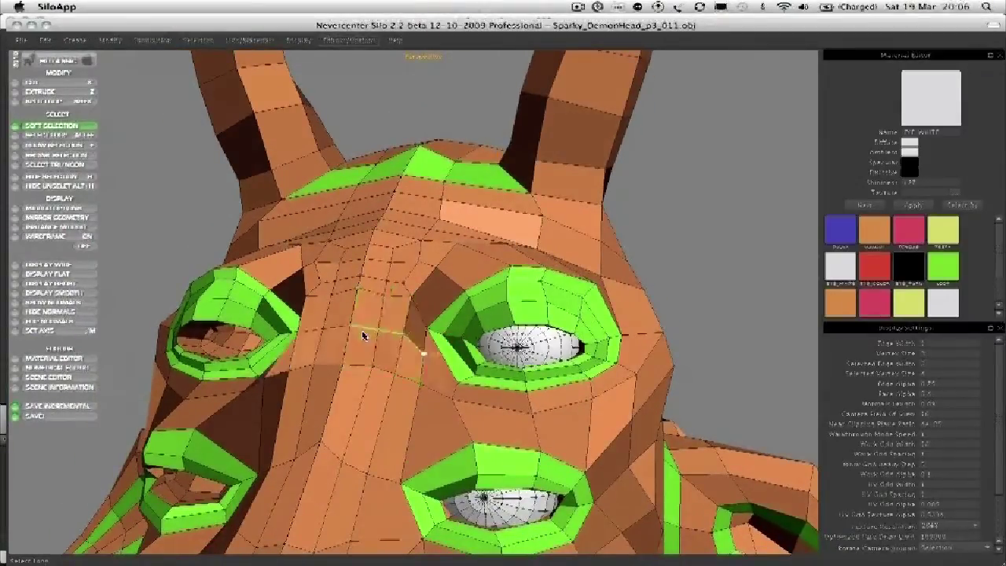
pyautogui.scroll(3, 393, 336)
pyautogui.moveTo(423, 337); pyautogui.dragTo(390, 337, button='middle')
pyautogui.press('a')
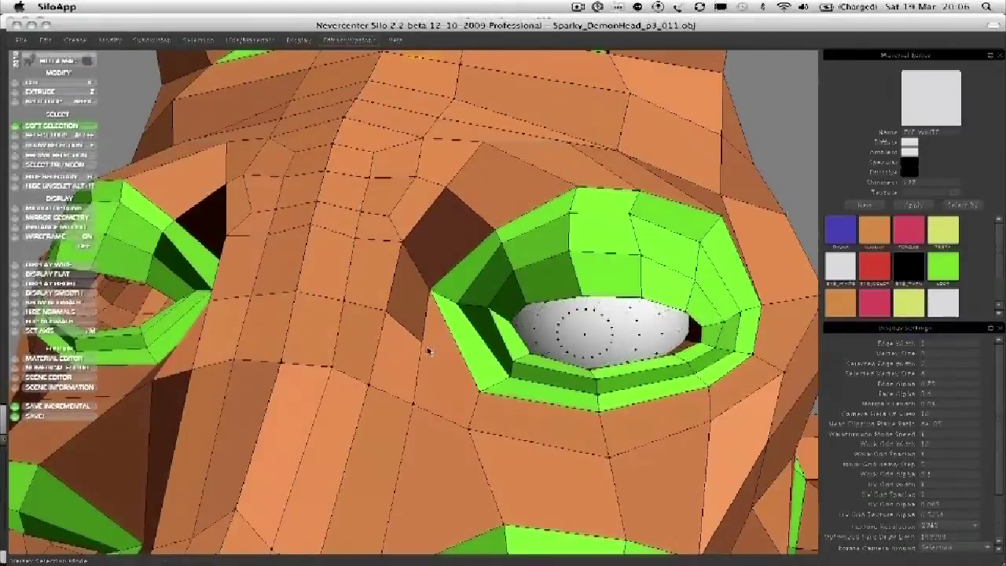
pyautogui.keyDown('shift'); pyautogui.click(460, 430); pyautogui.keyUp('shift')
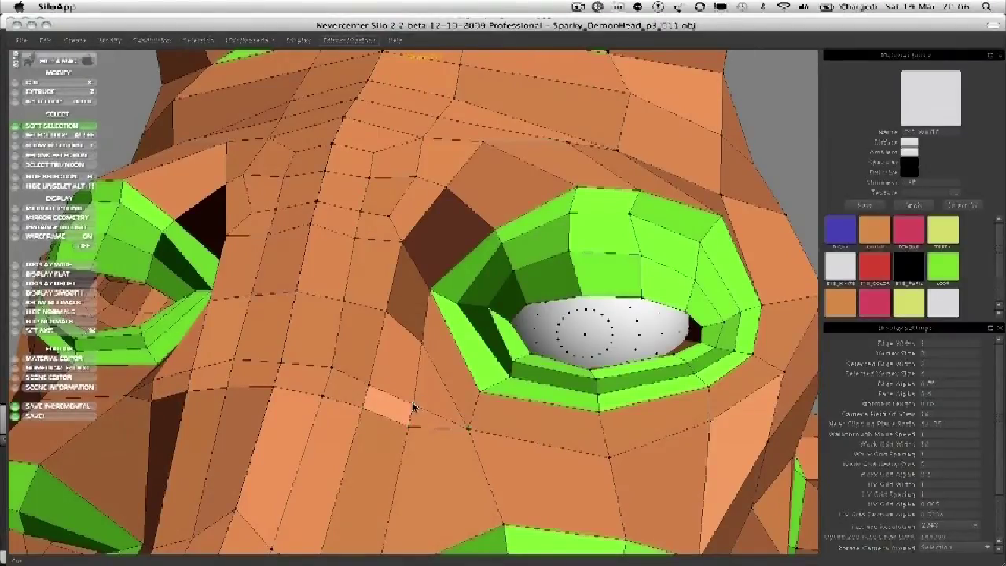
pyautogui.press('2')
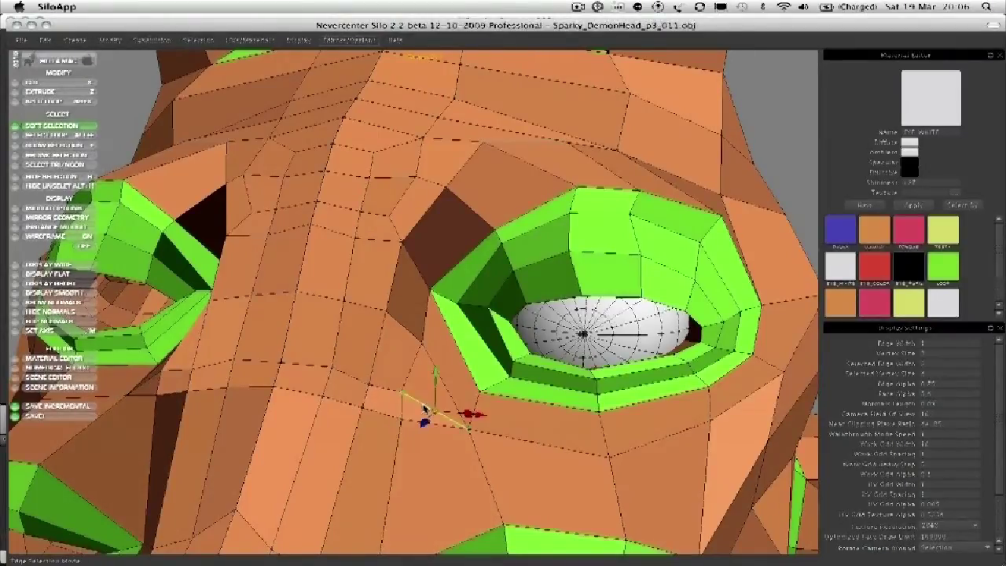
pyautogui.press('1')
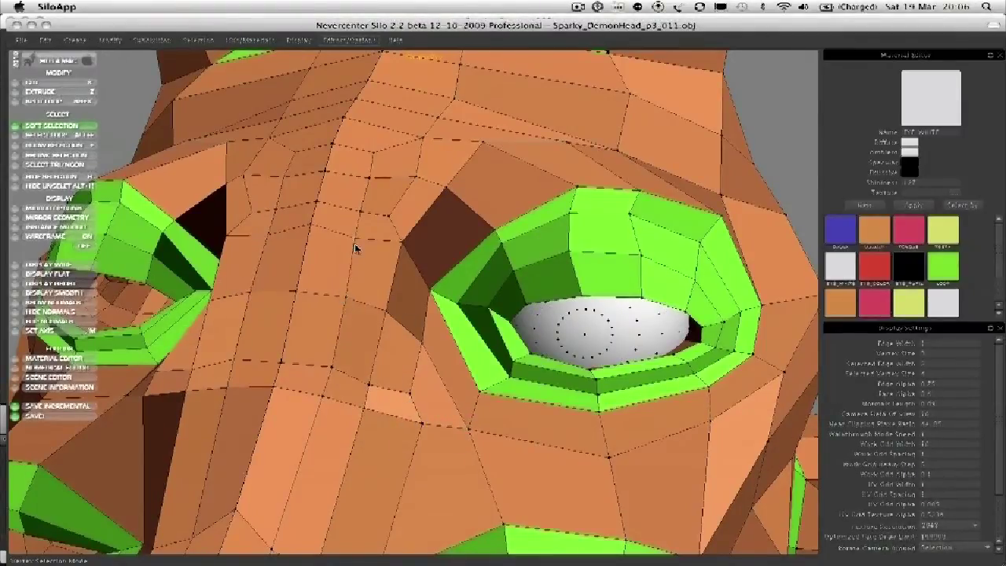
pyautogui.moveTo(354, 243); pyautogui.dragTo(333, 345, button='middle')
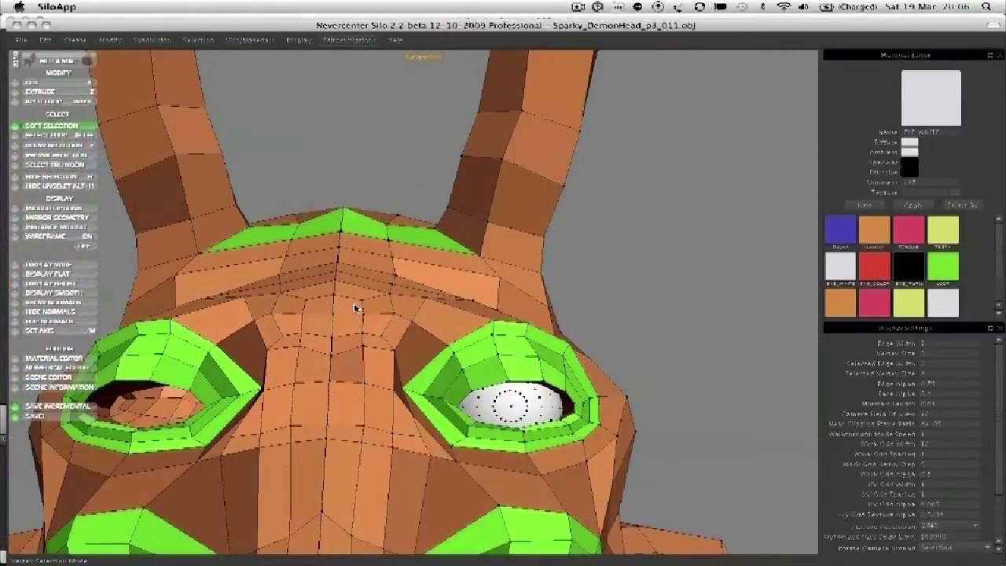
# - Pull the brow and nose-bridge vertices to sculpt a heavier ridge above the eyes
pyautogui.moveTo(352, 301); pyautogui.dragTo(342, 344)
pyautogui.moveTo(346, 366); pyautogui.dragTo(389, 314, button='middle')
pyautogui.moveTo(389, 315); pyautogui.dragTo(372, 345)
pyautogui.moveTo(393, 354); pyautogui.dragTo(441, 355, button='middle')
pyautogui.moveTo(420, 299); pyautogui.dragTo(459, 317, button='middle')
pyautogui.moveTo(459, 317); pyautogui.dragTo(443, 288)
pyautogui.moveTo(438, 265); pyautogui.dragTo(365, 275, button='middle')
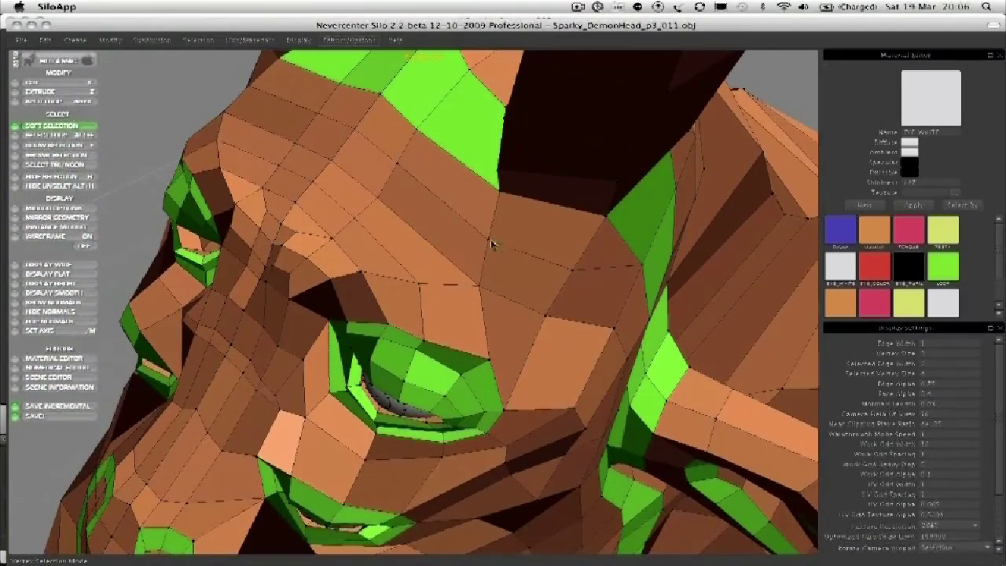
pyautogui.moveTo(496, 246); pyautogui.dragTo(480, 392, button='middle')
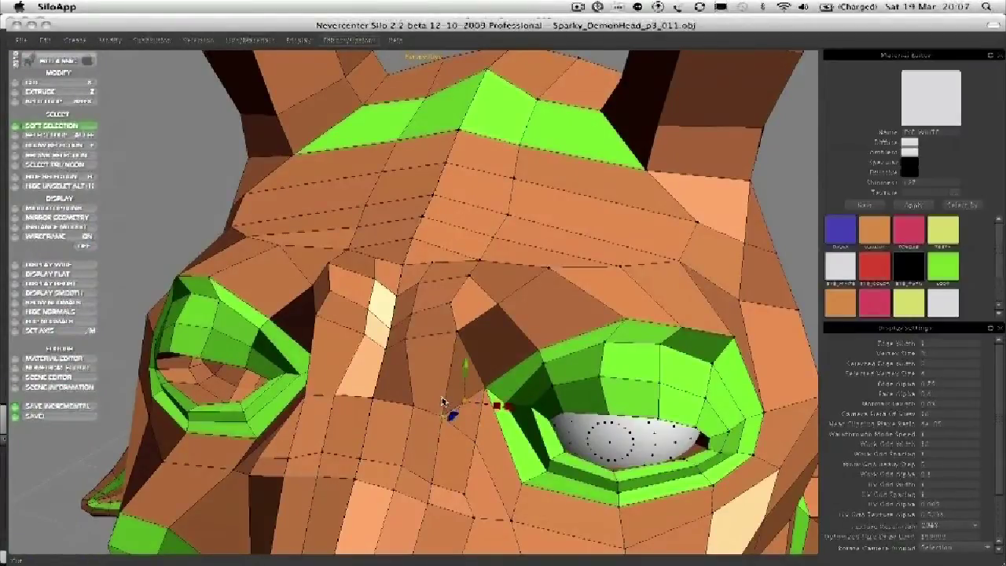
# - Select the faces near the brow beside the eye, then deselect them
pyautogui.click(505, 349)
pyautogui.moveTo(562, 308); pyautogui.dragTo(669, 288)
pyautogui.moveTo(669, 288); pyautogui.dragTo(427, 315, button='middle')
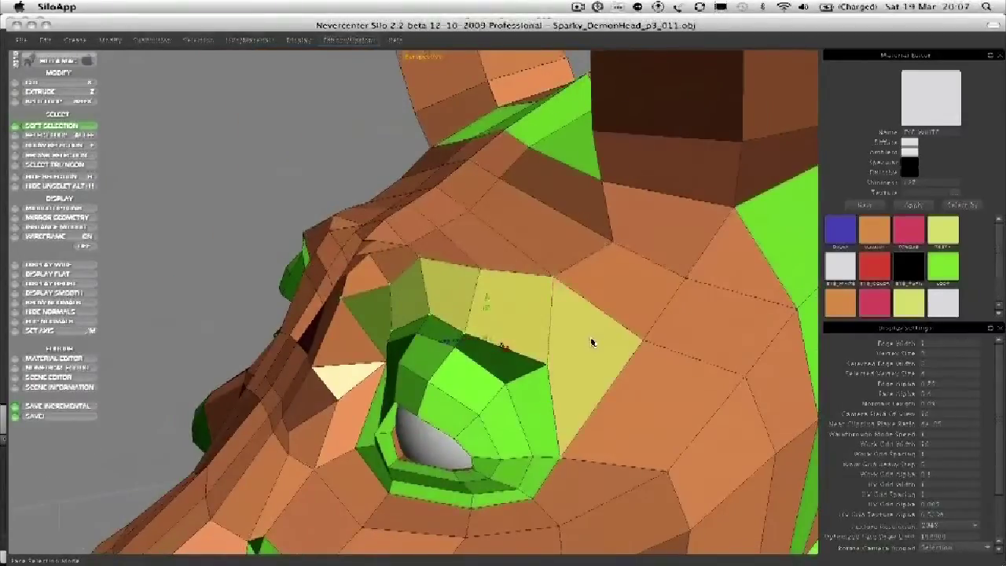
pyautogui.moveTo(597, 349); pyautogui.dragTo(494, 363, button='middle')
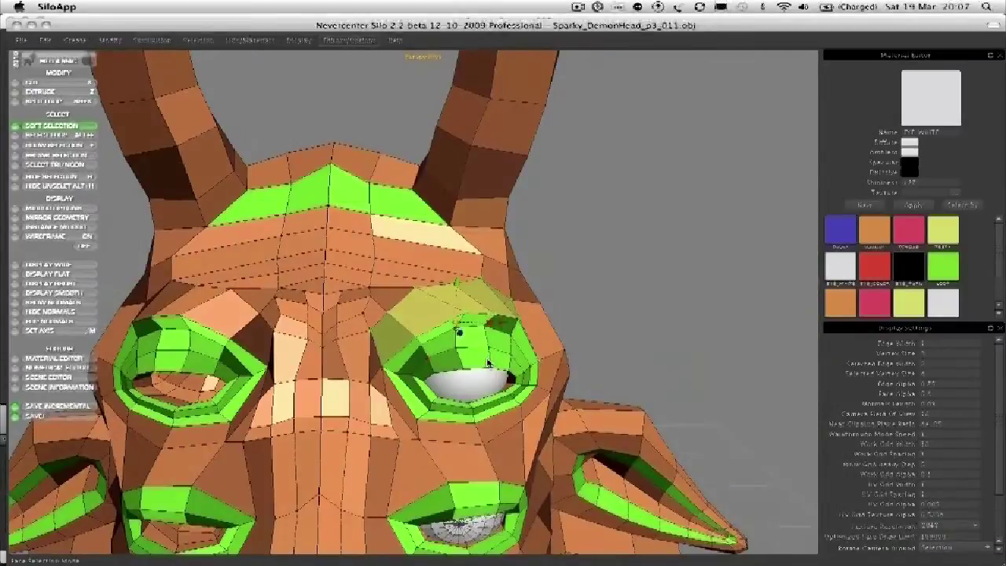
pyautogui.click(487, 363)
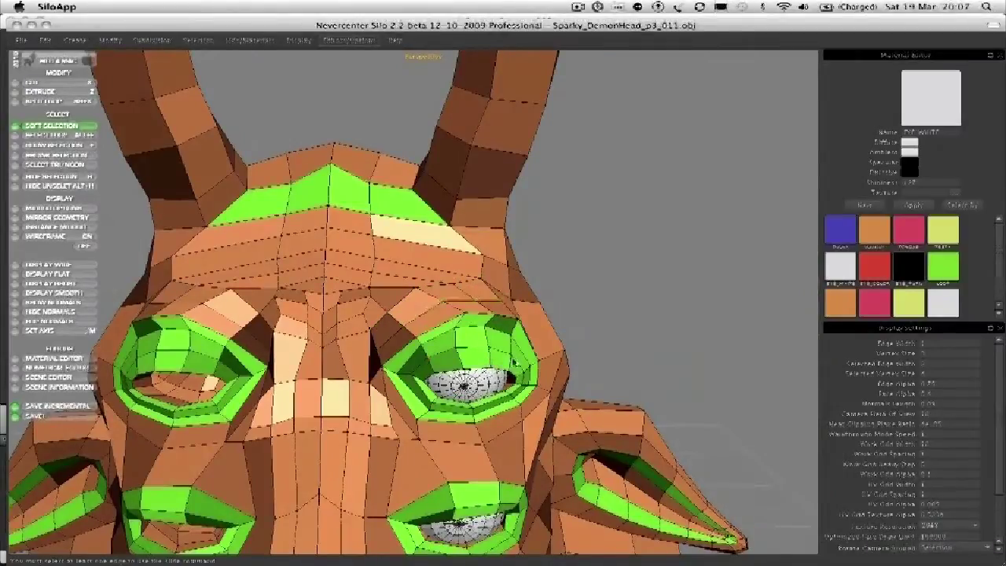
pyautogui.moveTo(487, 363); pyautogui.dragTo(452, 352, button='middle')
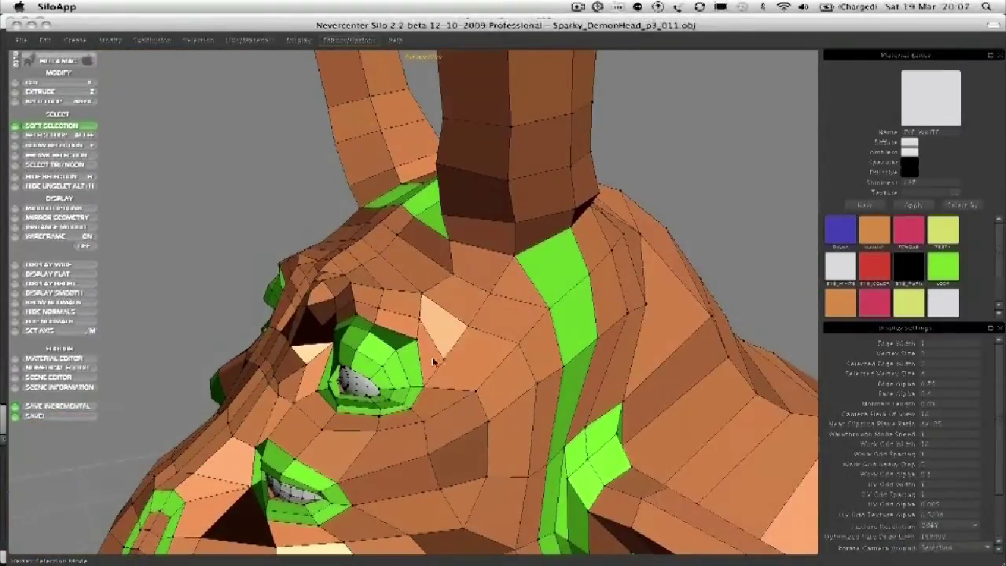
# - Pull the eye's outer-corner vertex inward to tighten the socket around the eyeball
pyautogui.click(452, 348)
pyautogui.moveTo(509, 354)
pyautogui.mouseDown()
pyautogui.moveTo(481, 369)
pyautogui.moveTo(495, 351)
pyautogui.mouseUp()
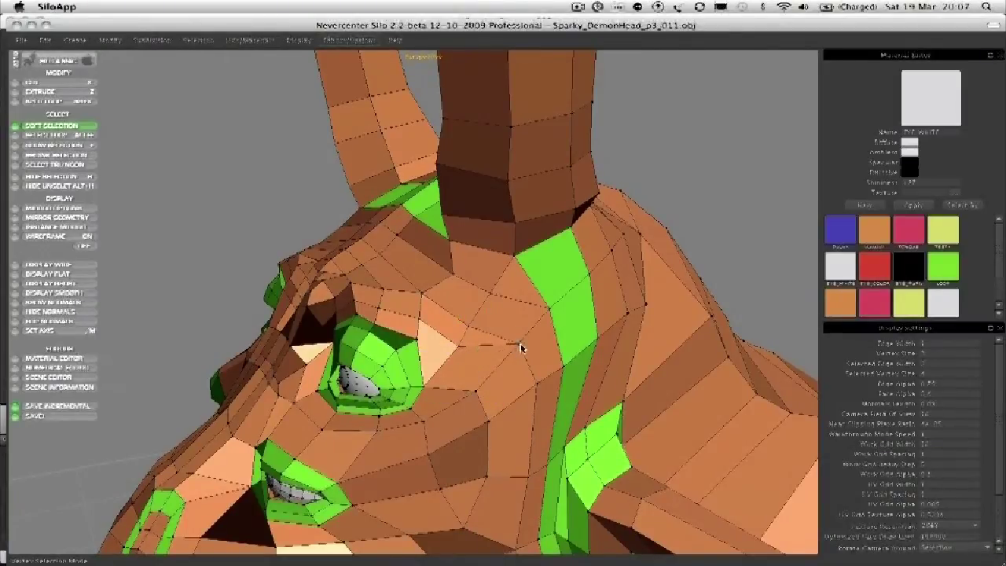
pyautogui.moveTo(460, 361); pyautogui.dragTo(482, 303, button='middle')
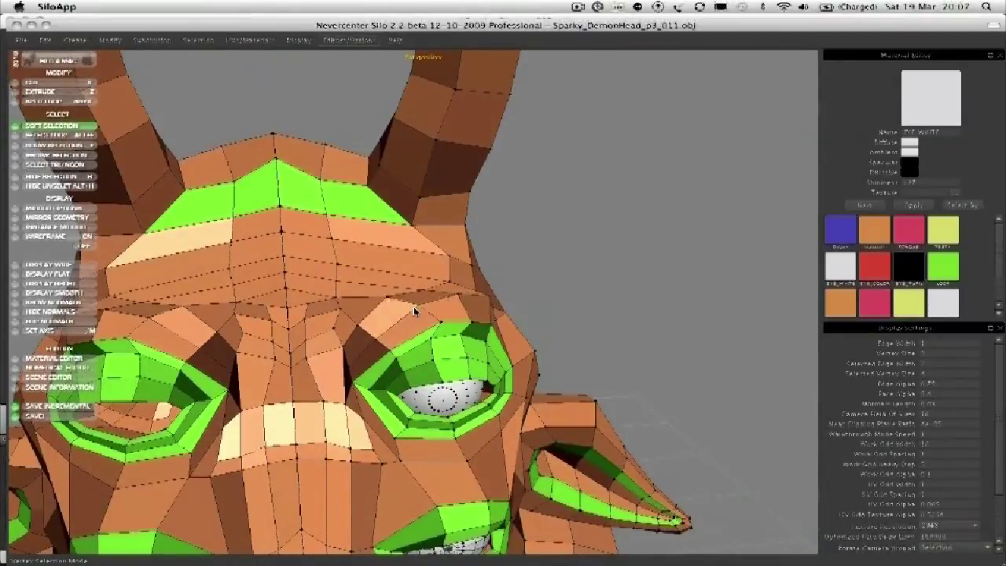
pyautogui.moveTo(417, 303); pyautogui.dragTo(355, 313, button='middle')
pyautogui.moveTo(390, 285); pyautogui.dragTo(359, 291, button='middle')
# - Pull the nose vertex outward on both sides and the nose-bridge vertex up toward the brow
pyautogui.scroll(6, 366, 291)
pyautogui.moveTo(338, 410); pyautogui.dragTo(352, 413)
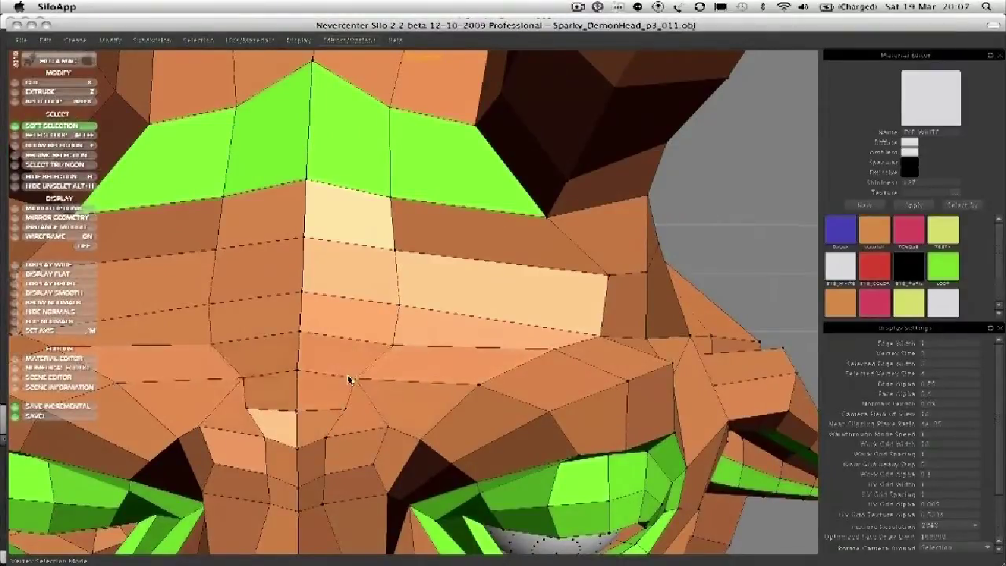
pyautogui.moveTo(388, 347); pyautogui.dragTo(399, 343, button='middle')
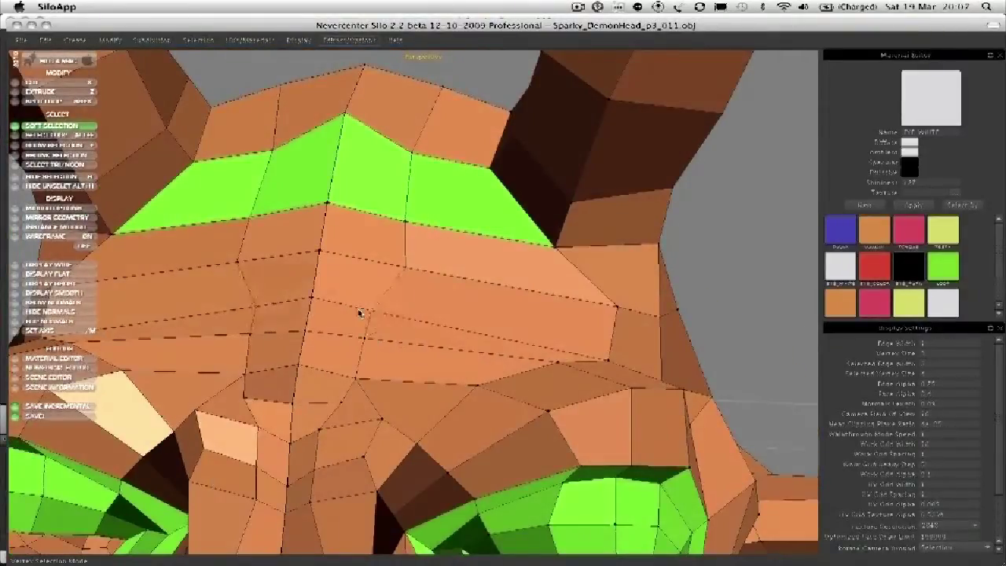
pyautogui.moveTo(411, 262); pyautogui.dragTo(395, 203)
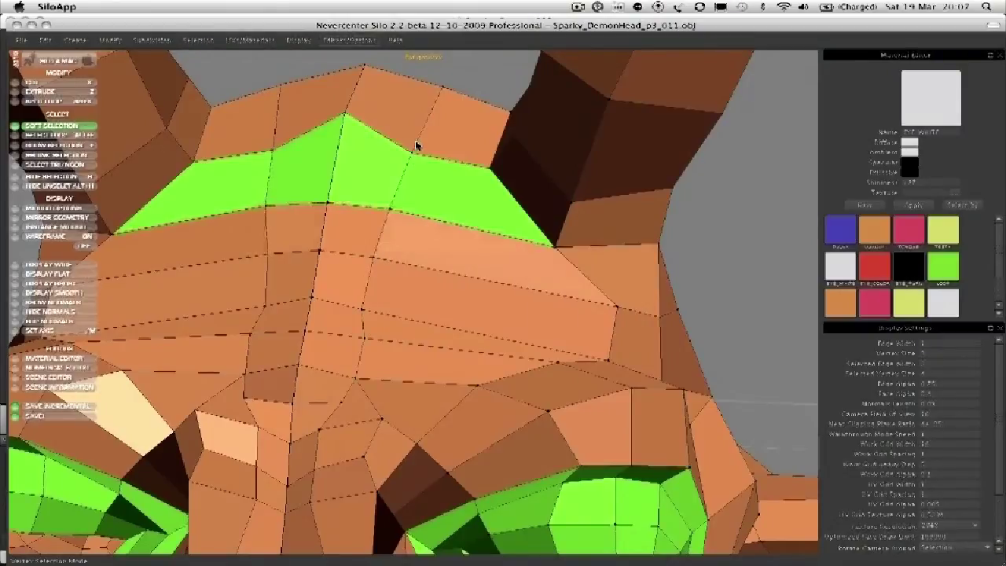
pyautogui.moveTo(415, 146); pyautogui.dragTo(384, 167, button='middle')
# - Raise the forehead ridge faces and loop-select a face loop up the forehead
pyautogui.moveTo(337, 159); pyautogui.dragTo(336, 146)
pyautogui.moveTo(341, 151); pyautogui.dragTo(418, 299, button='middle')
pyautogui.hotkey('alt', 'e')
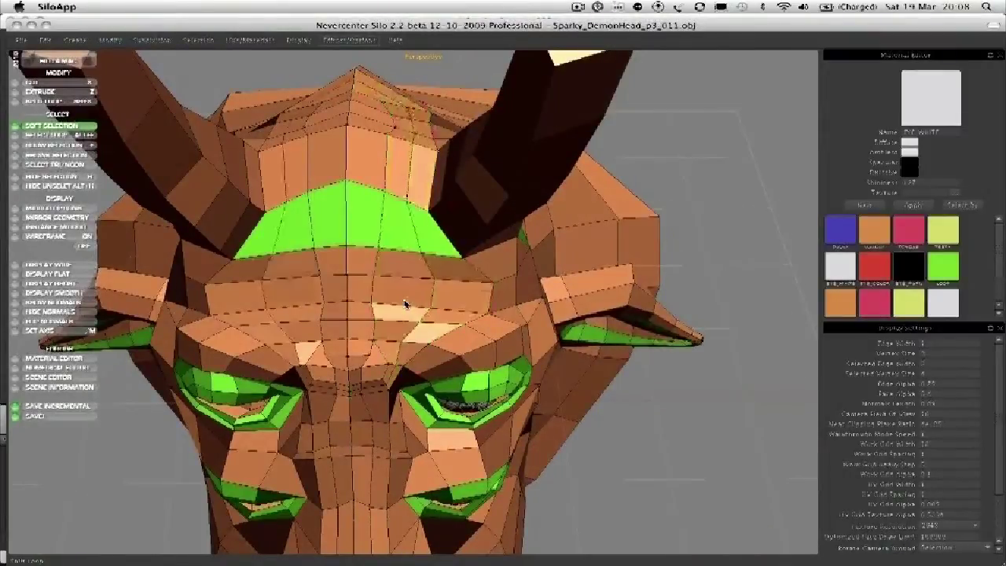
pyautogui.scroll(6, 453, 275)
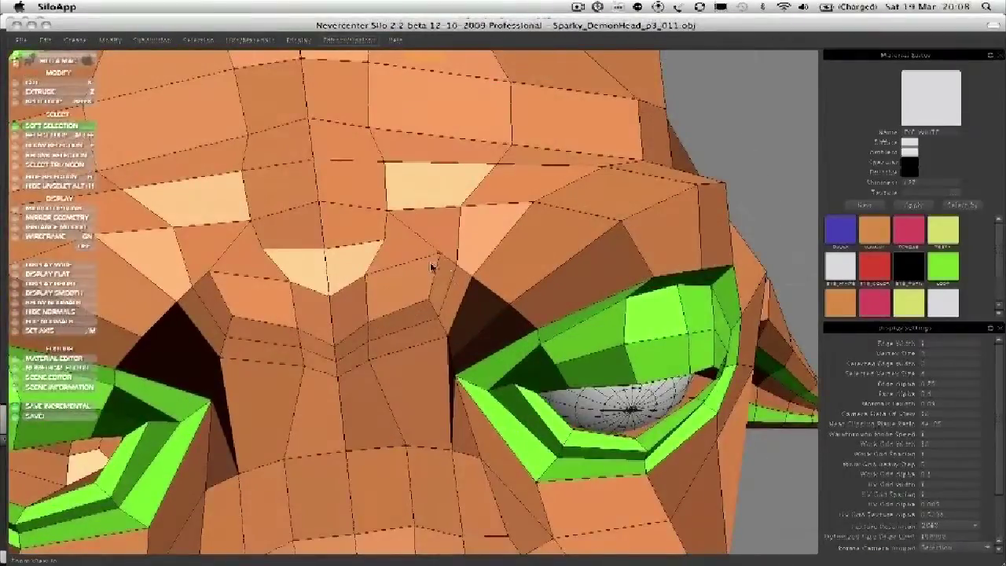
pyautogui.moveTo(433, 250); pyautogui.dragTo(425, 317, button='middle')
pyautogui.moveTo(380, 386); pyautogui.dragTo(542, 346, button='middle')
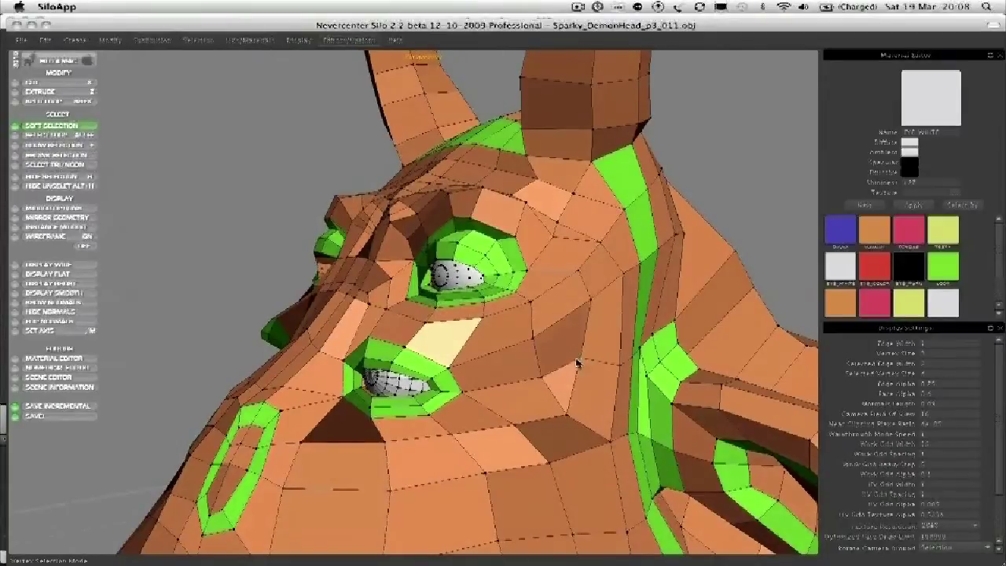
# - Move the cheek vertex up and outward, then select the edge loop around the eye
pyautogui.moveTo(546, 378); pyautogui.dragTo(572, 416)
pyautogui.moveTo(609, 385); pyautogui.dragTo(609, 371)
pyautogui.press('s')
pyautogui.click(575, 380)
pyautogui.moveTo(539, 329); pyautogui.dragTo(583, 410, button='middle')
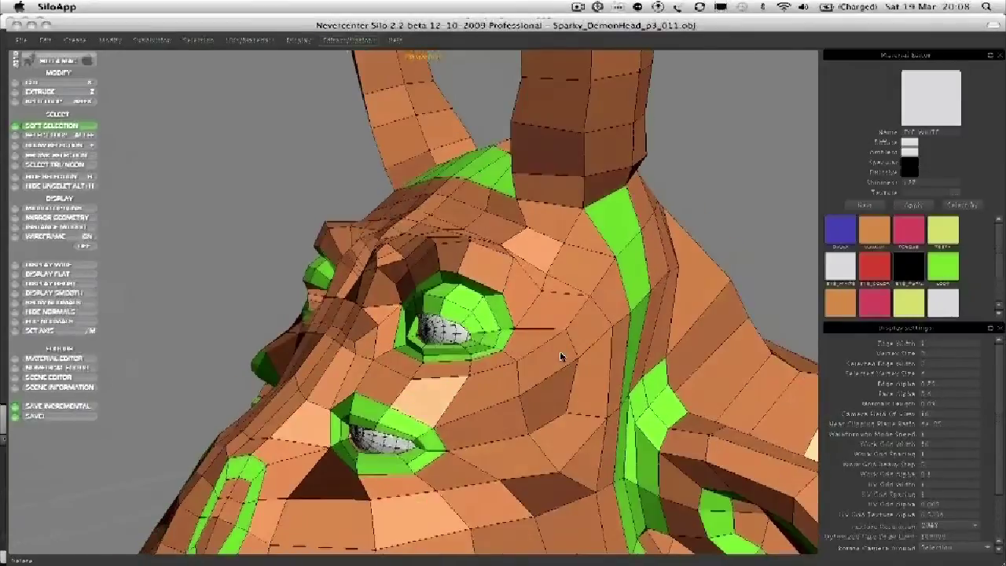
pyautogui.doubleClick(578, 365)
pyautogui.moveTo(577, 365); pyautogui.dragTo(769, 195, button='middle')
pyautogui.moveTo(598, 251); pyautogui.dragTo(665, 240, button='middle')
# - Pull the brow-centre vertices down into a deep furrowed fold
pyautogui.press('a')
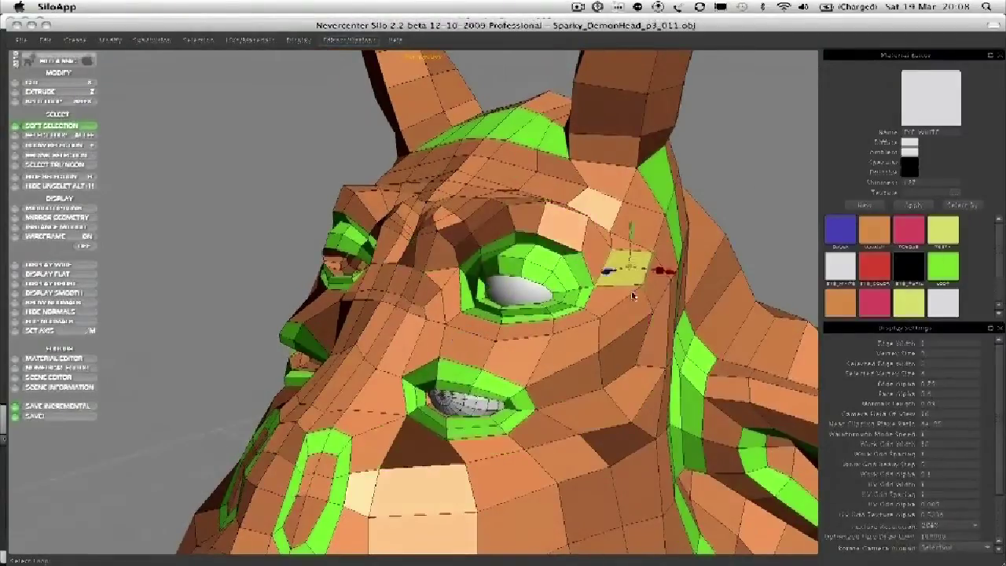
pyautogui.moveTo(636, 296); pyautogui.dragTo(515, 238, button='middle')
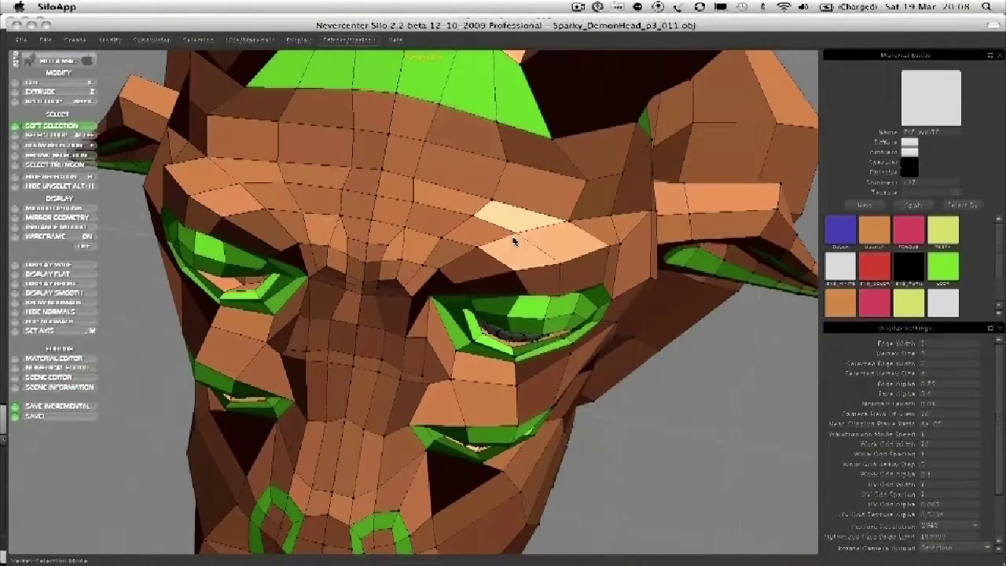
pyautogui.moveTo(413, 262); pyautogui.dragTo(360, 236, button='middle')
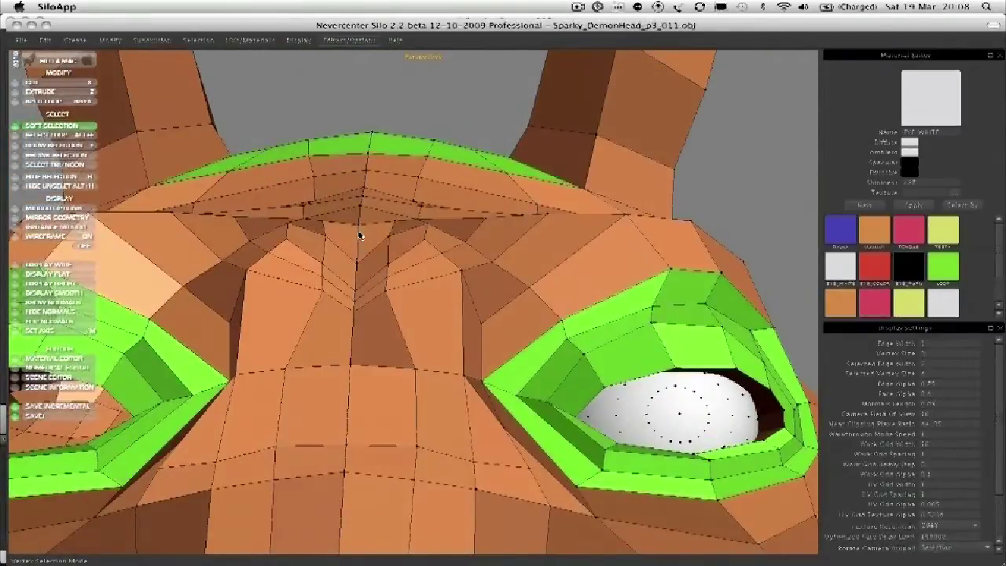
pyautogui.moveTo(390, 235); pyautogui.dragTo(377, 280)
pyautogui.moveTo(377, 280)
pyautogui.mouseDown(button='middle')
pyautogui.moveTo(397, 308)
pyautogui.moveTo(393, 299)
pyautogui.moveTo(363, 328)
pyautogui.mouseUp(button='middle')
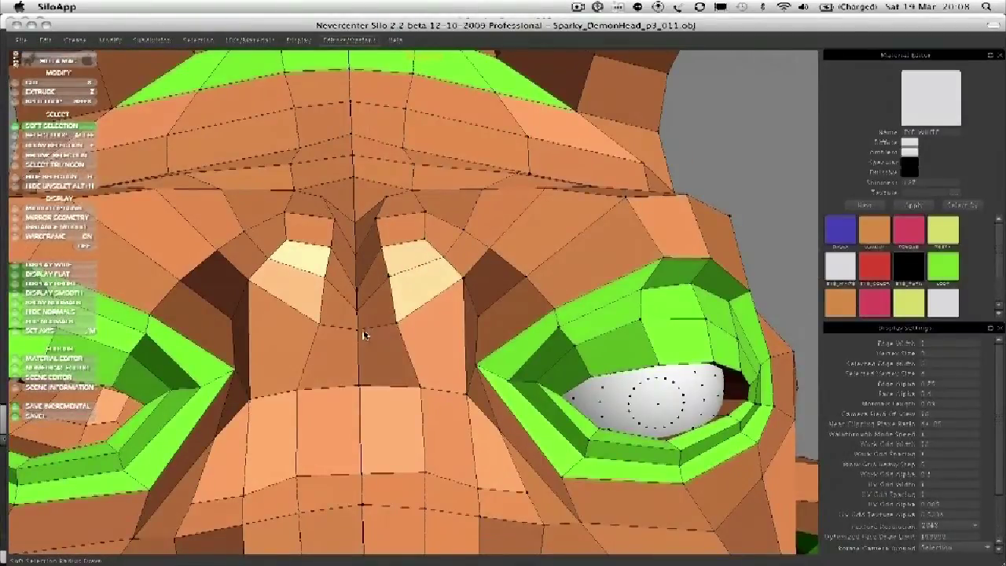
pyautogui.moveTo(393, 328); pyautogui.dragTo(419, 229, button='middle')
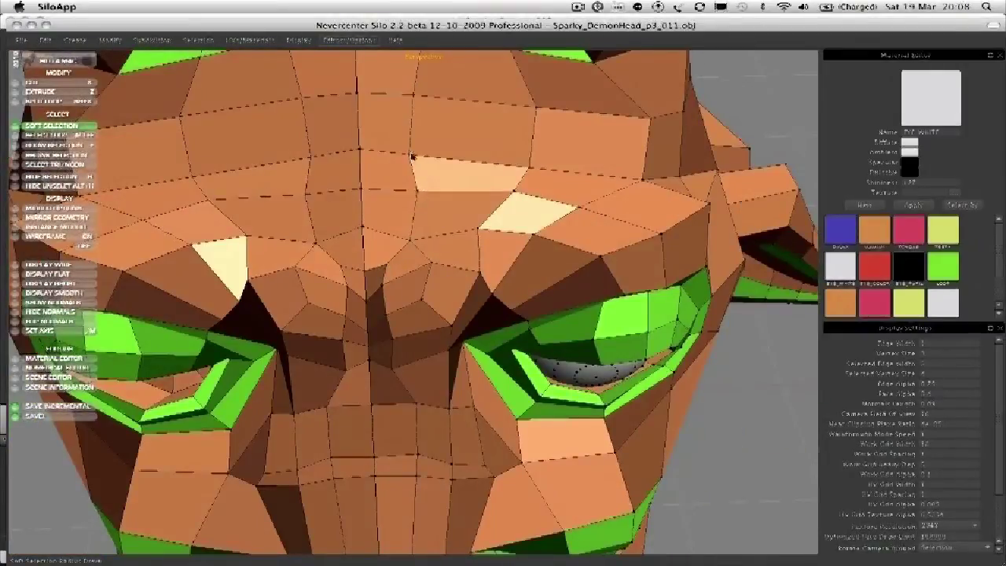
# - Reshape the brow ridge above the eye
pyautogui.keyDown('ctrl'); pyautogui.click(471, 177); pyautogui.keyUp('ctrl')
pyautogui.moveTo(493, 206); pyautogui.dragTo(461, 250, button='middle')
pyautogui.moveTo(461, 250); pyautogui.dragTo(515, 253)
pyautogui.moveTo(573, 252); pyautogui.dragTo(495, 285, button='middle')
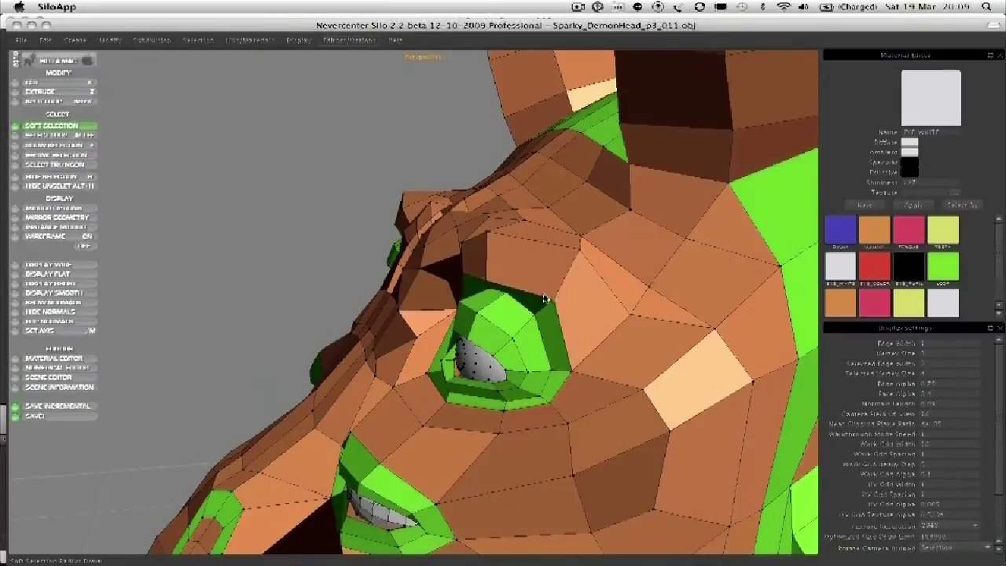
pyautogui.moveTo(566, 273); pyautogui.dragTo(268, 244, button='middle')
# - Drag the vertices above the eye so the brow overhangs the socket, checking from several angles
pyautogui.moveTo(187, 361); pyautogui.dragTo(400, 294, button='middle')
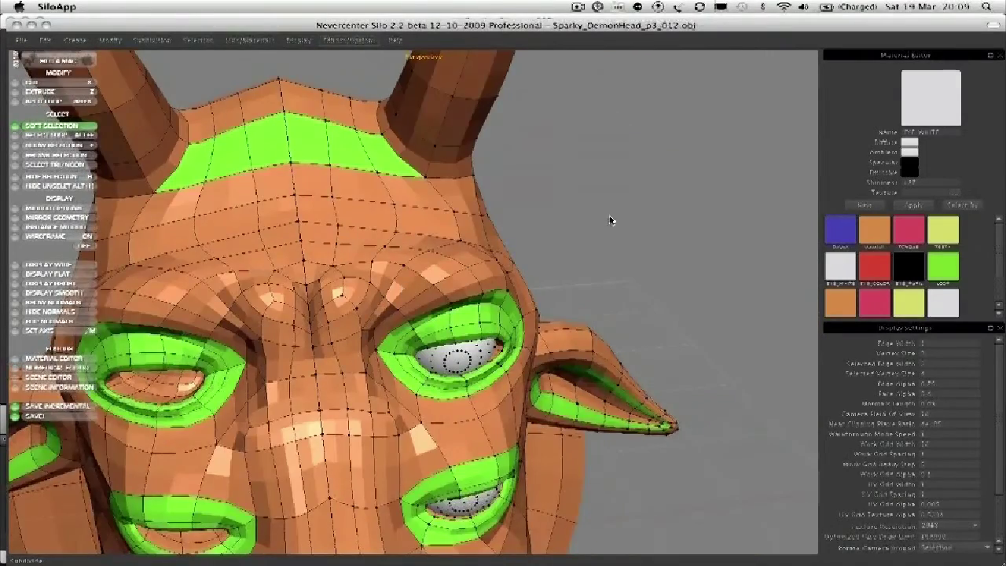
pyautogui.scroll(-3, 611, 220)
pyautogui.moveTo(611, 220); pyautogui.dragTo(527, 317, button='middle')
pyautogui.scroll(3, 445, 223)
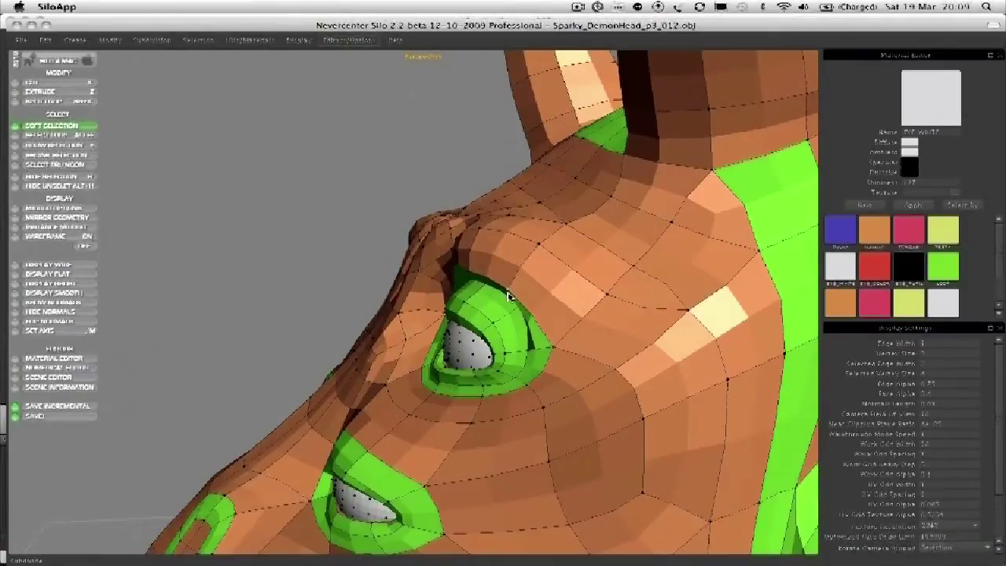
pyautogui.moveTo(511, 297)
pyautogui.mouseDown()
pyautogui.moveTo(582, 288)
pyautogui.moveTo(521, 262)
pyautogui.mouseUp()
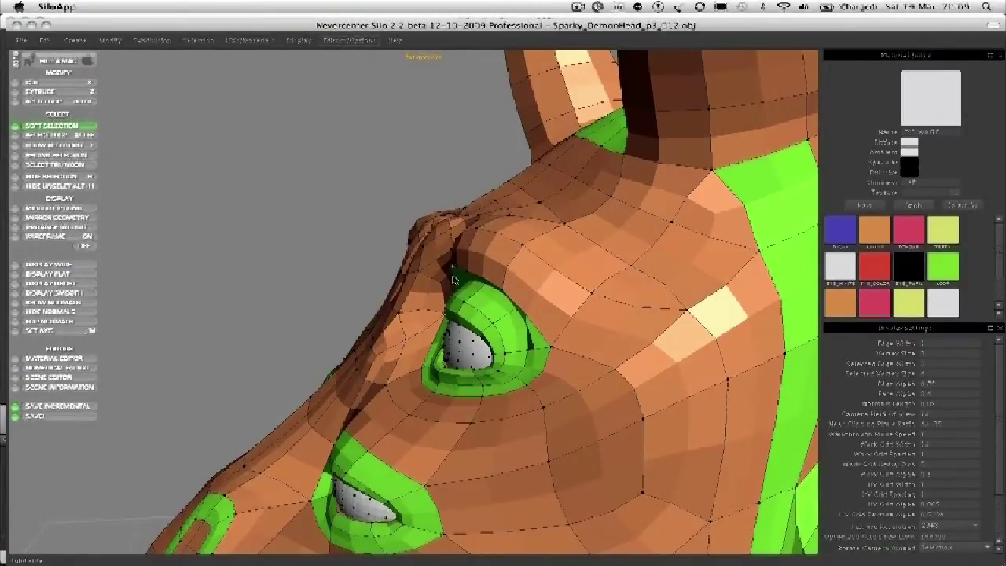
pyautogui.moveTo(452, 280); pyautogui.dragTo(464, 219, button='middle')
pyautogui.moveTo(432, 249)
pyautogui.mouseDown(button='middle')
pyautogui.moveTo(474, 306)
pyautogui.moveTo(433, 243)
pyautogui.mouseUp(button='middle')
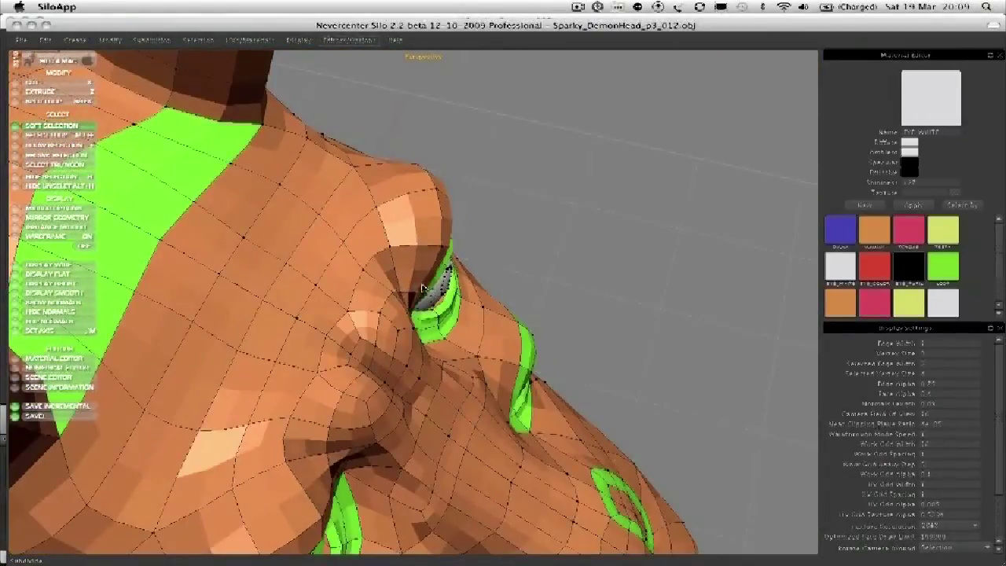
pyautogui.moveTo(429, 292)
pyautogui.mouseDown(button='middle')
pyautogui.moveTo(495, 211)
pyautogui.moveTo(464, 272)
pyautogui.moveTo(503, 303)
pyautogui.moveTo(472, 303)
pyautogui.moveTo(477, 287)
pyautogui.moveTo(476, 322)
pyautogui.moveTo(479, 312)
pyautogui.moveTo(511, 334)
pyautogui.moveTo(477, 338)
pyautogui.mouseUp(button='middle')
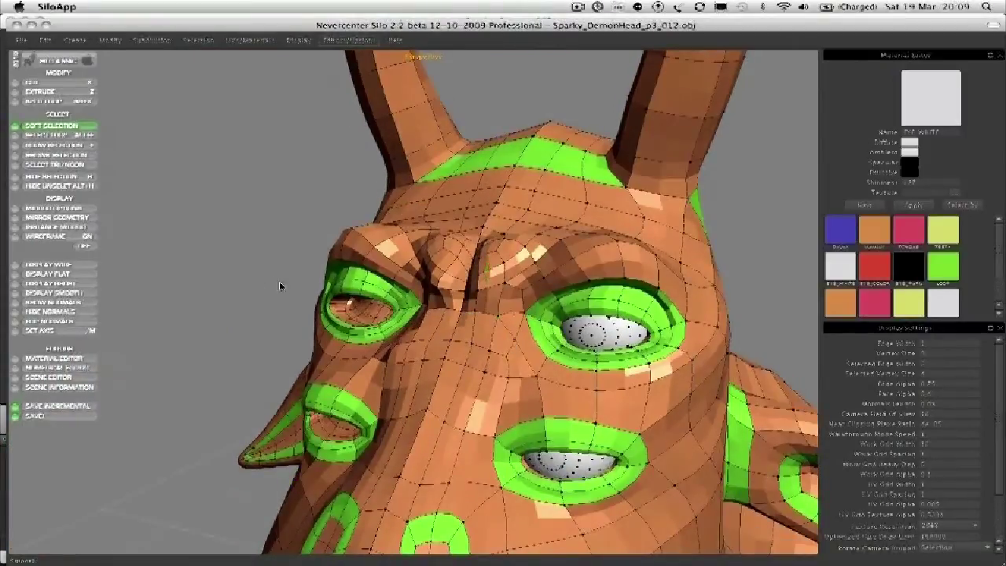
pyautogui.moveTo(287, 285); pyautogui.dragTo(397, 306, button='middle')
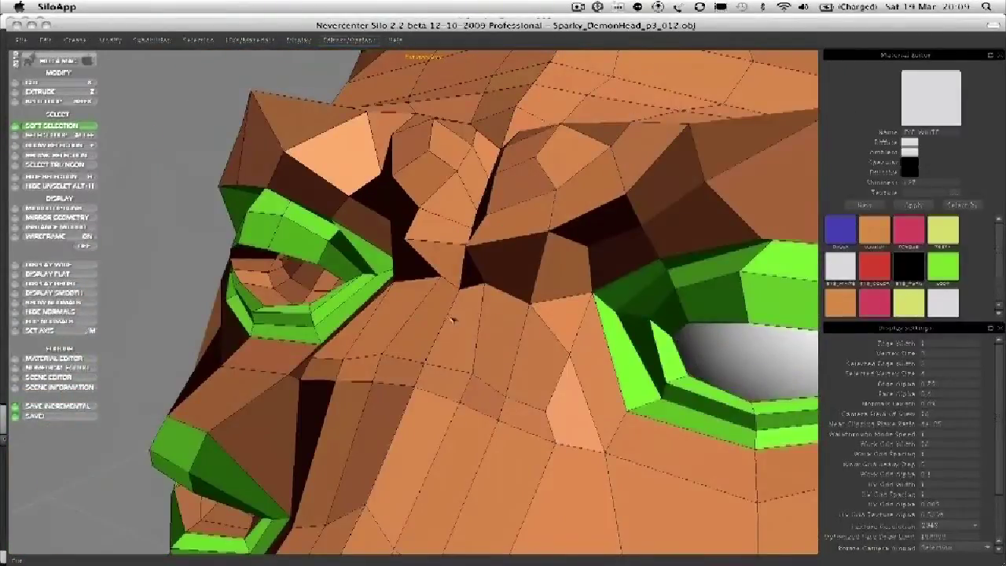
pyautogui.moveTo(481, 330); pyautogui.dragTo(522, 347)
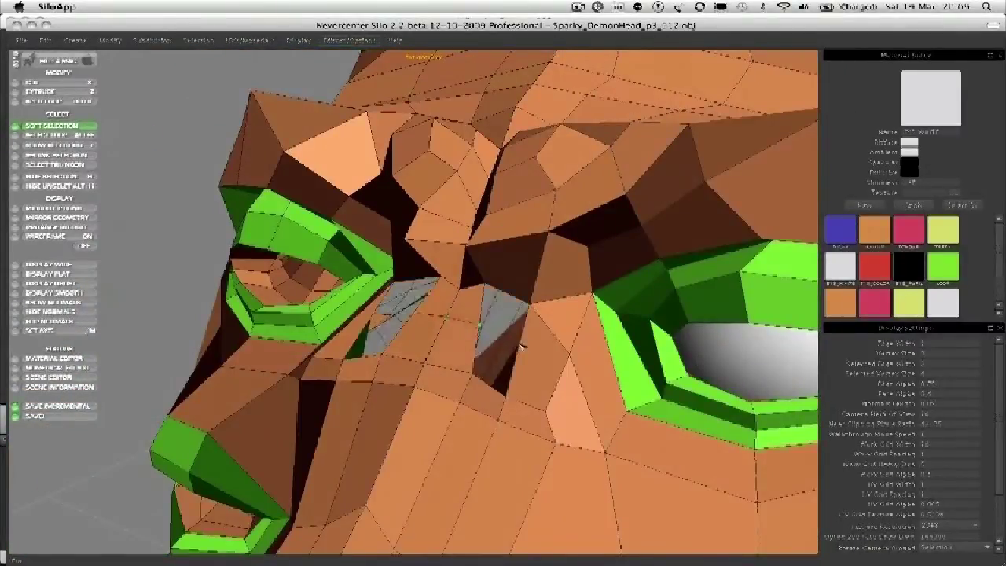
pyautogui.hotkey('ctrl', 'z')
pyautogui.moveTo(524, 346); pyautogui.dragTo(495, 346, button='middle')
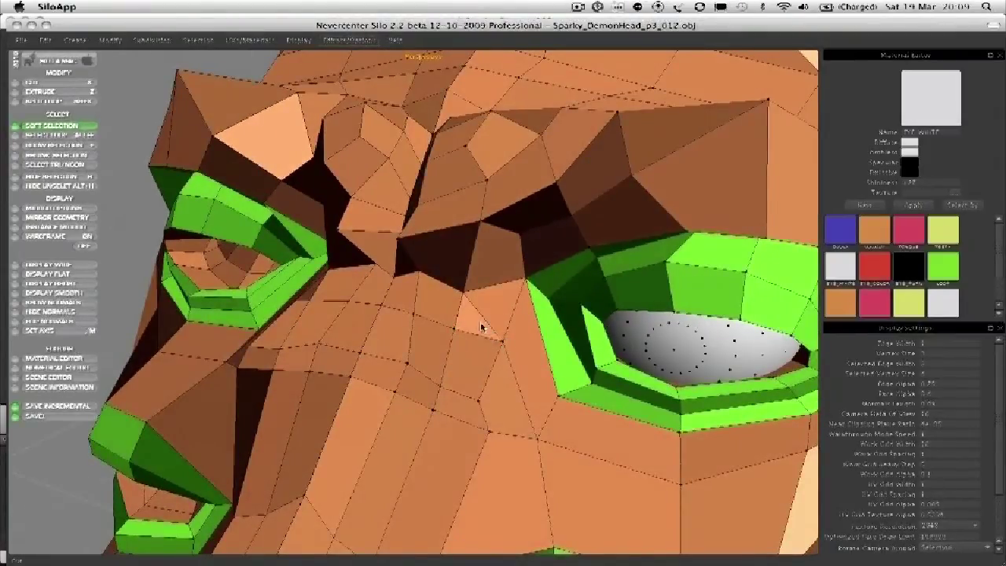
pyautogui.press('s')
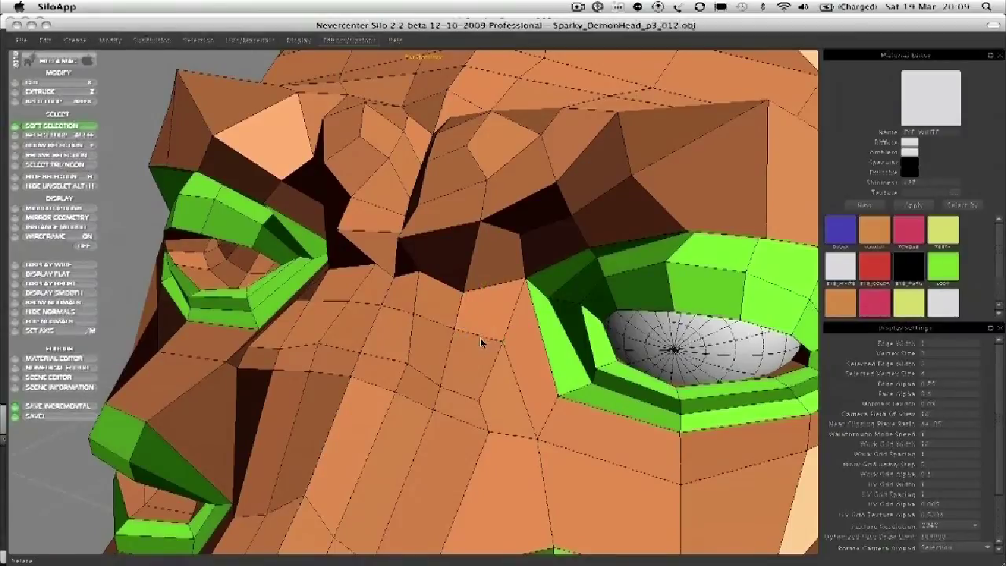
pyautogui.press('a')
pyautogui.moveTo(484, 372)
pyautogui.mouseDown(button='middle')
pyautogui.moveTo(461, 364)
pyautogui.moveTo(503, 378)
pyautogui.mouseUp(button='middle')
pyautogui.moveTo(567, 422); pyautogui.dragTo(418, 351, button='middle')
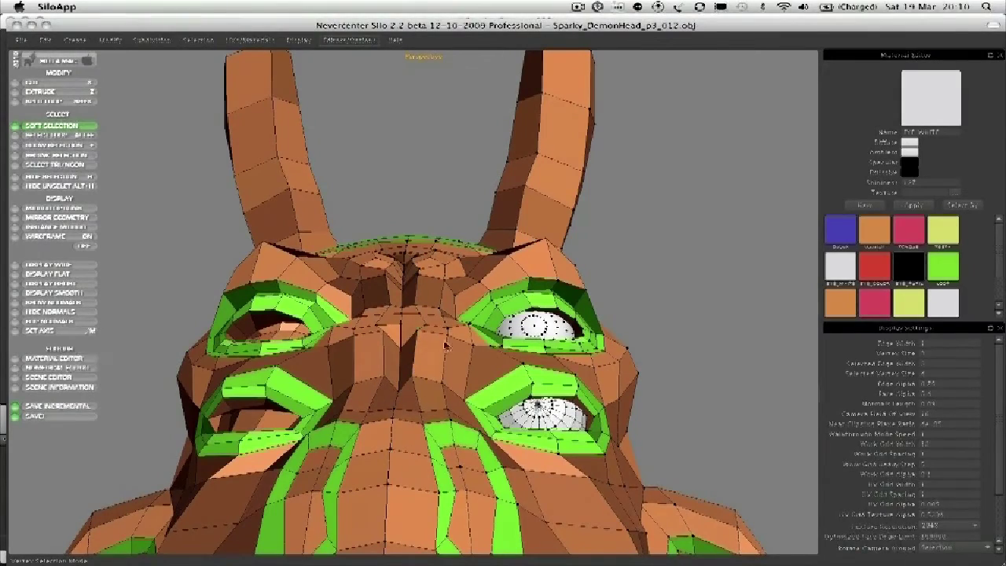
pyautogui.moveTo(414, 344); pyautogui.dragTo(549, 368, button='middle')
pyautogui.doubleClick(407, 409)
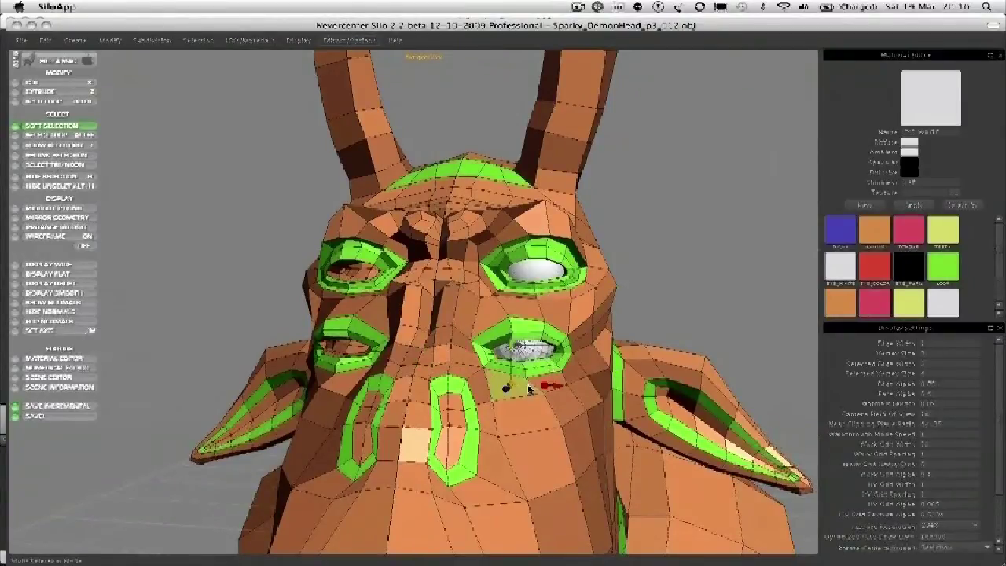